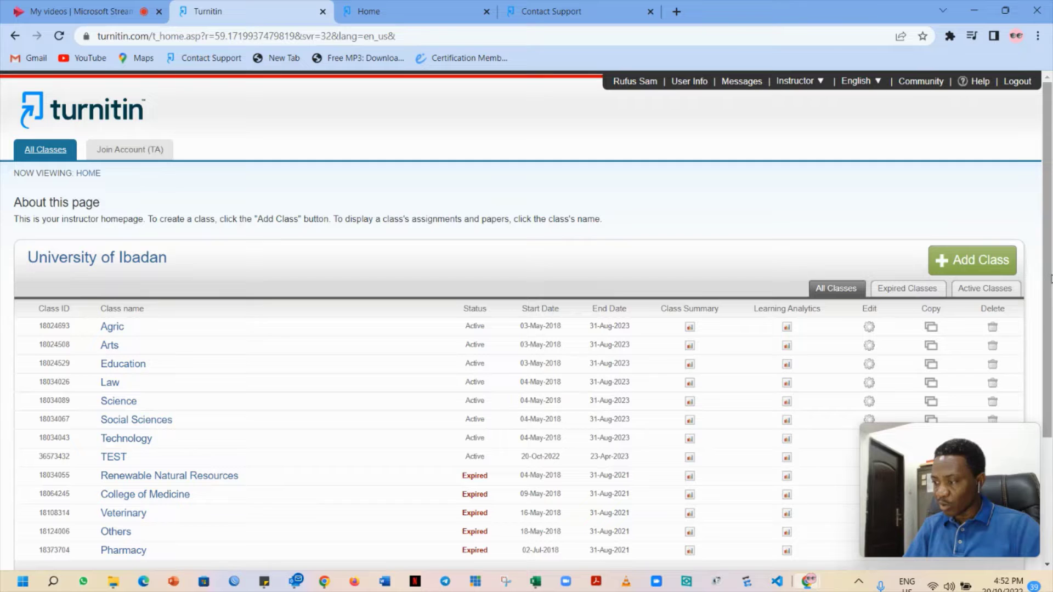
Open the Turnitin Helpdesk support site and scroll down to the Raise a case request option
drag(1049, 279, 1050, 408)
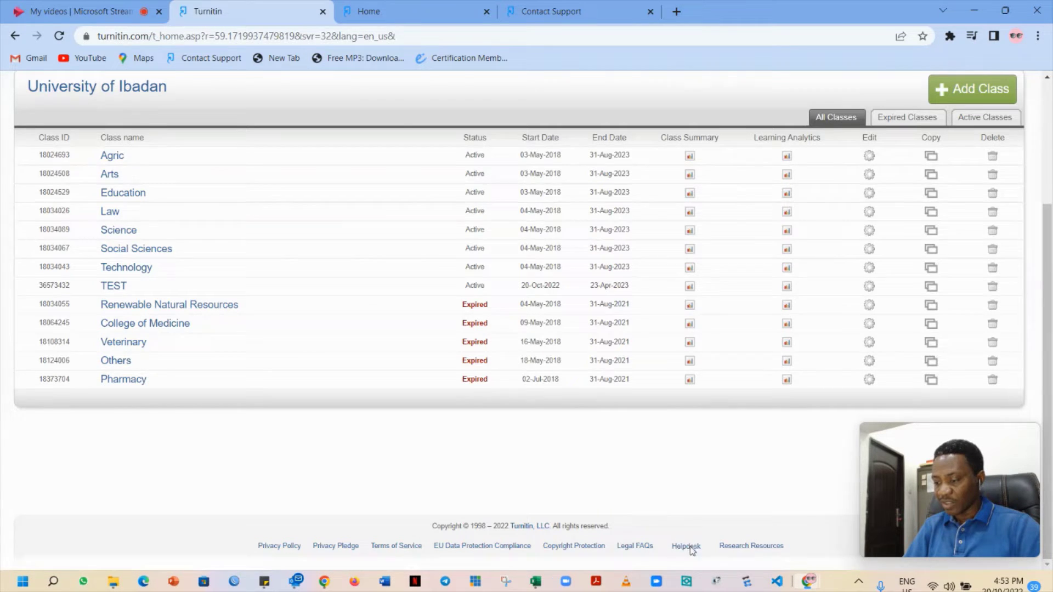
click(689, 545)
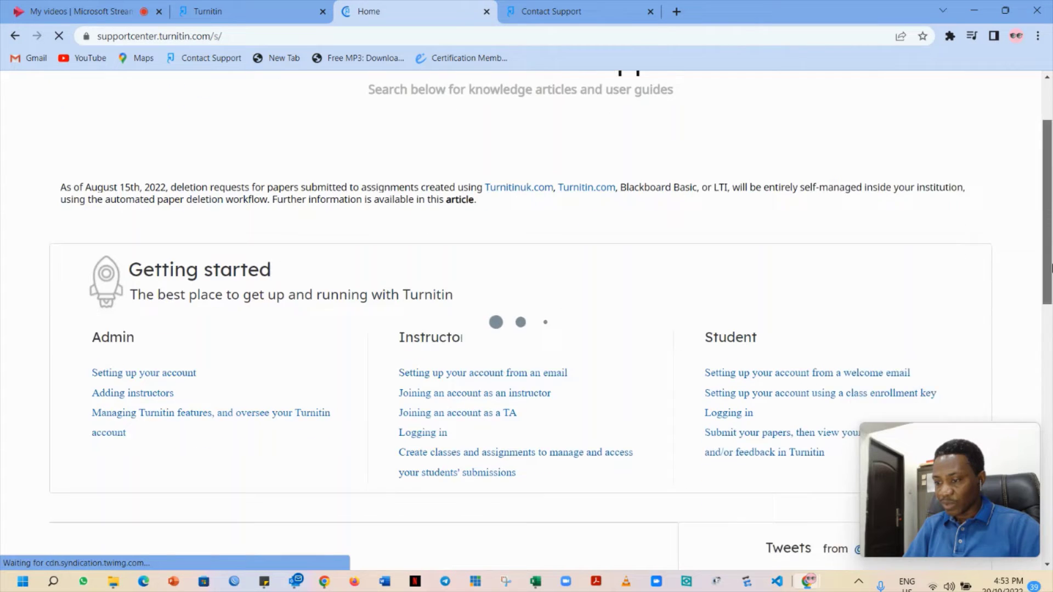
scroll(705, 558, down, 15)
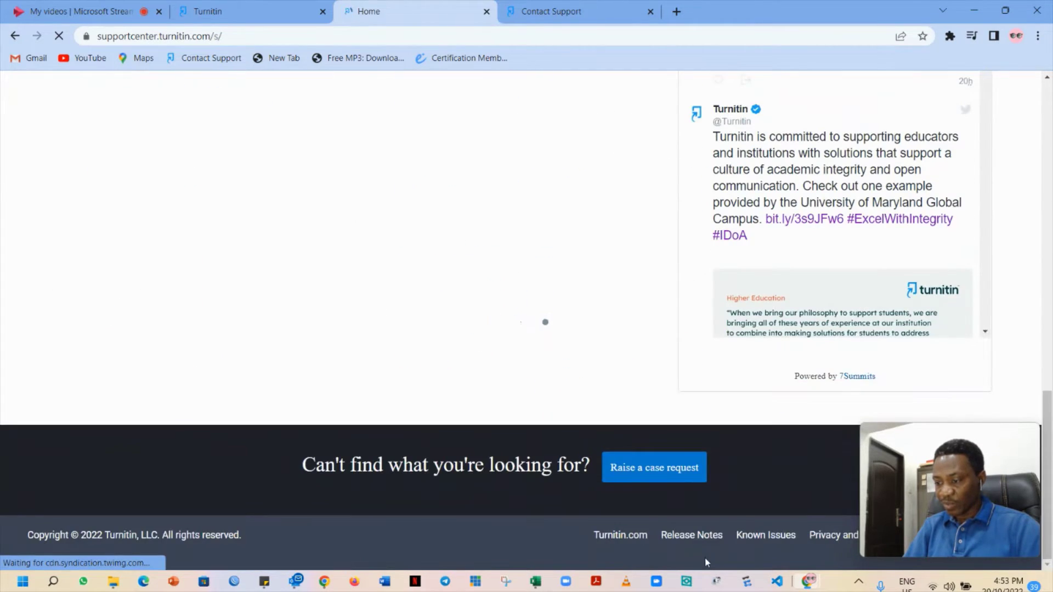
click(676, 482)
drag(1045, 450, 1050, 146)
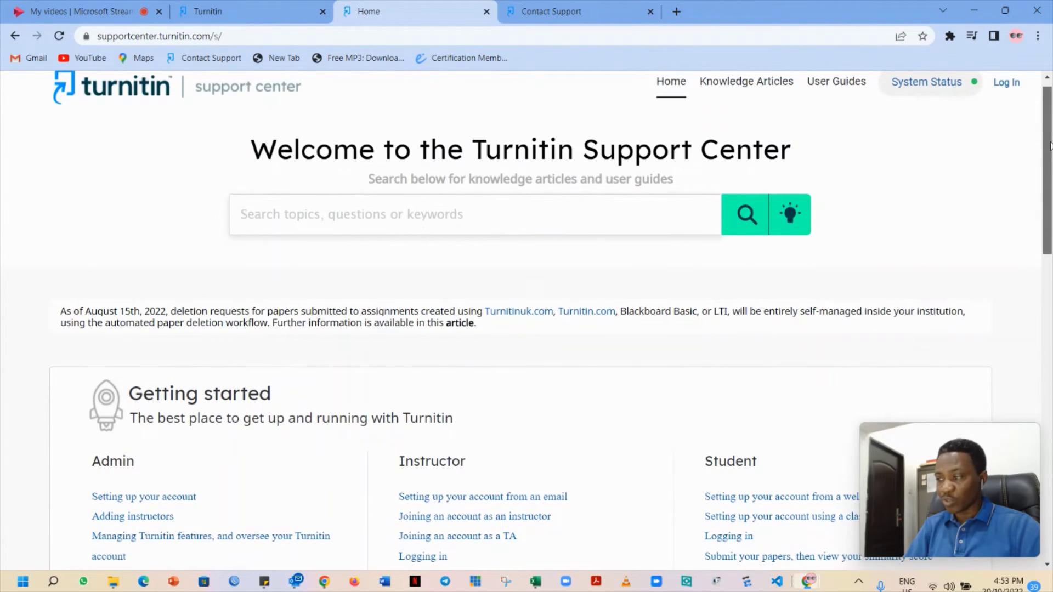
scroll(616, 400, down, 15)
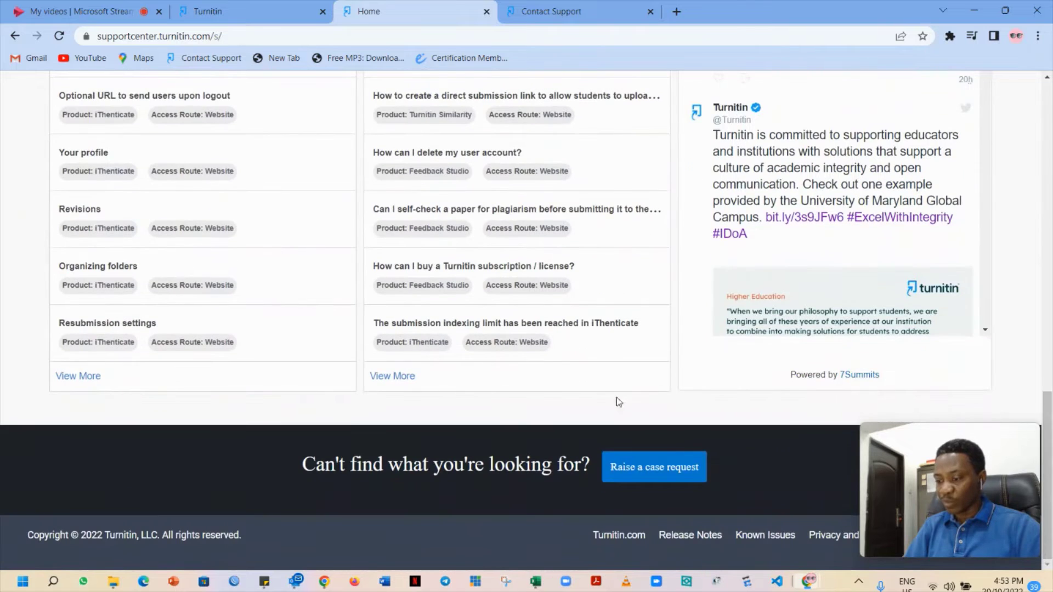
Open the Contact Support form and set Product to Feedback Studio and User Type to Instructor
click(661, 472)
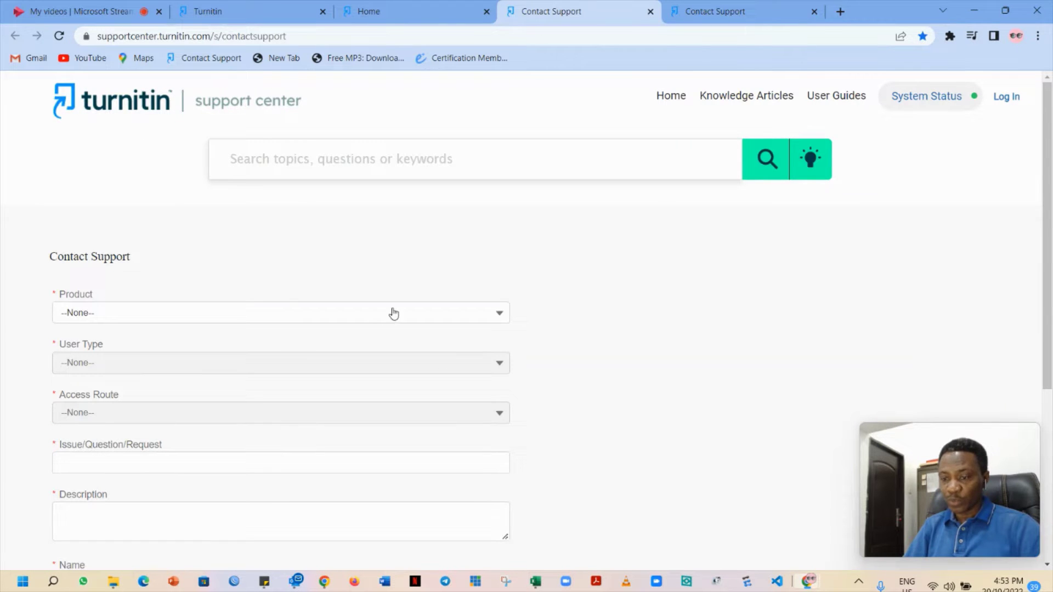
click(435, 322)
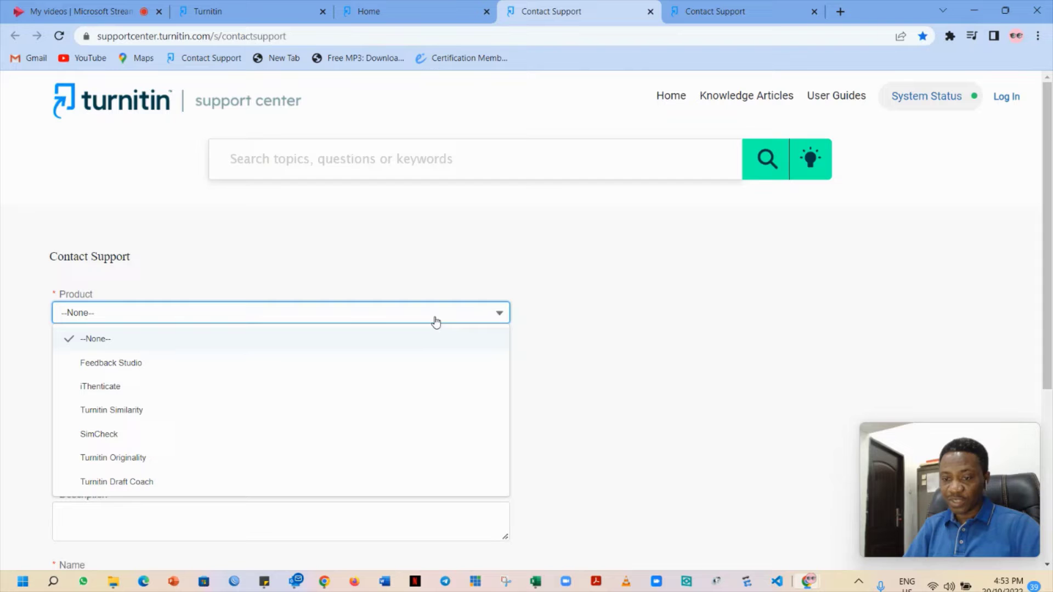
click(132, 364)
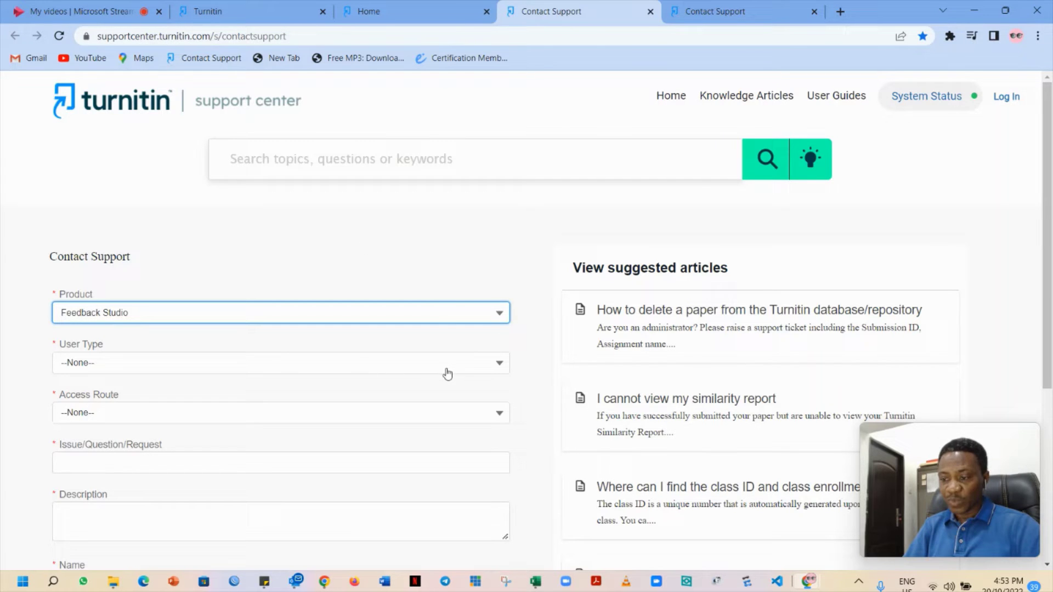
click(472, 368)
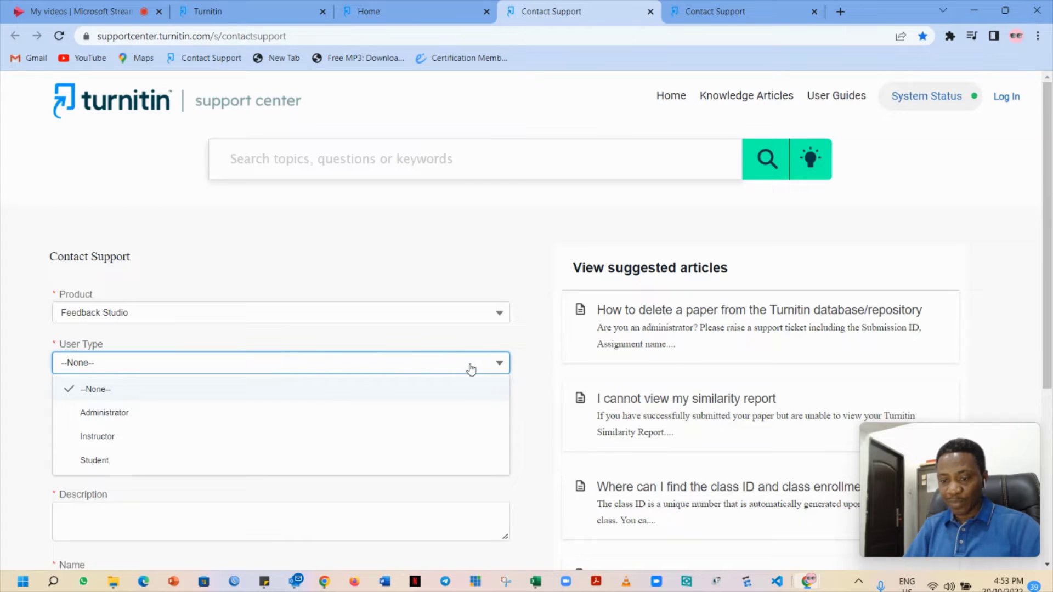
click(129, 442)
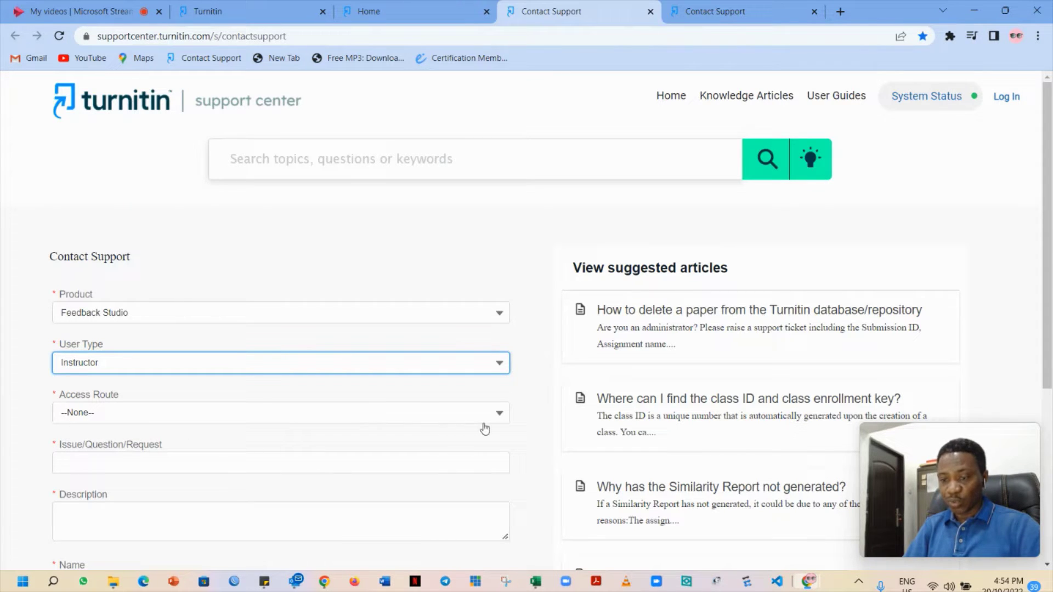
Set the form's Access Route to Website
click(499, 416)
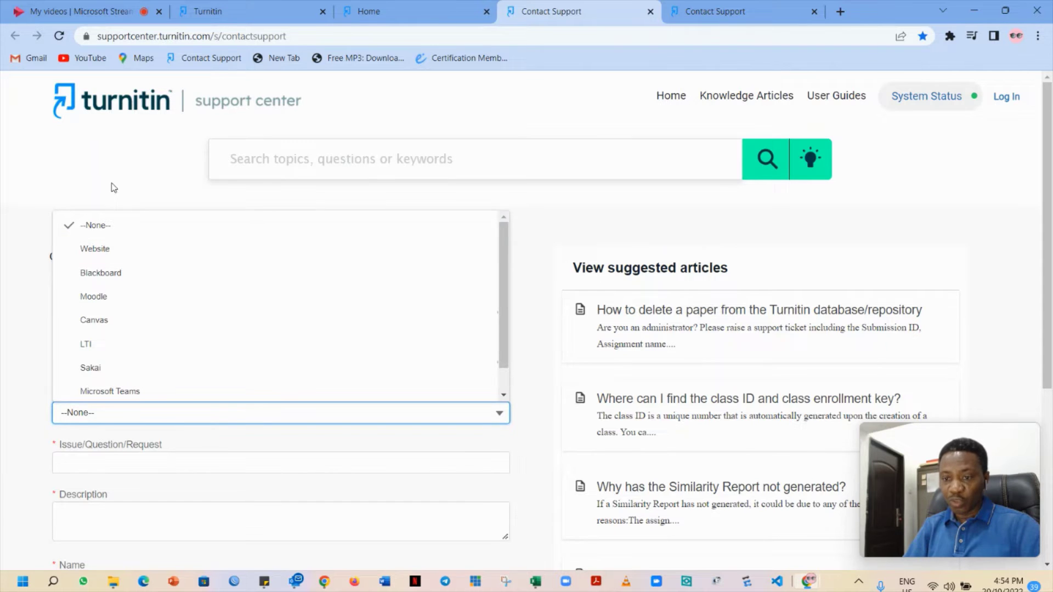
click(109, 250)
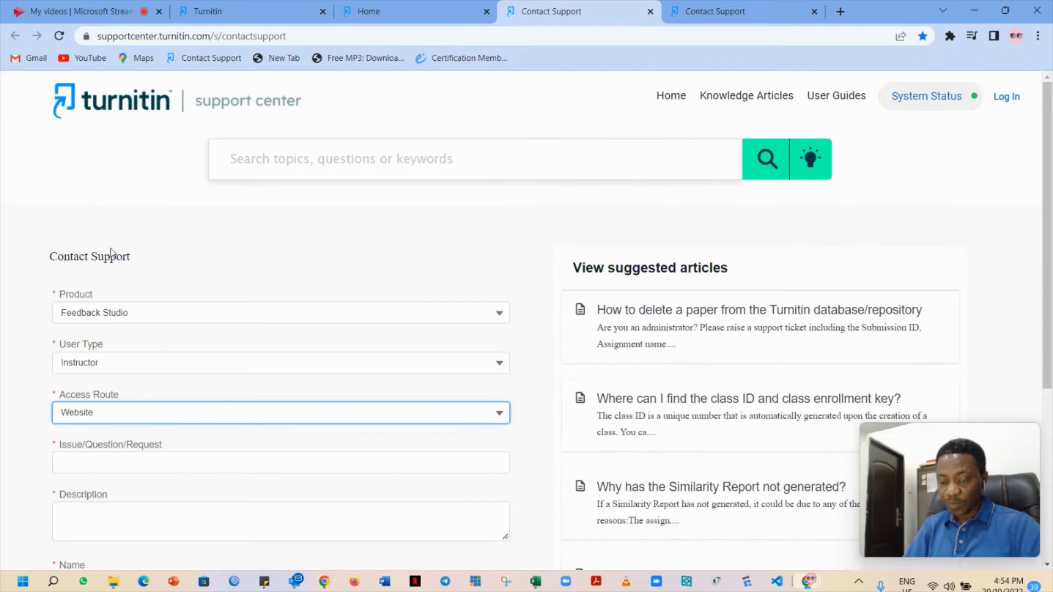
click(499, 415)
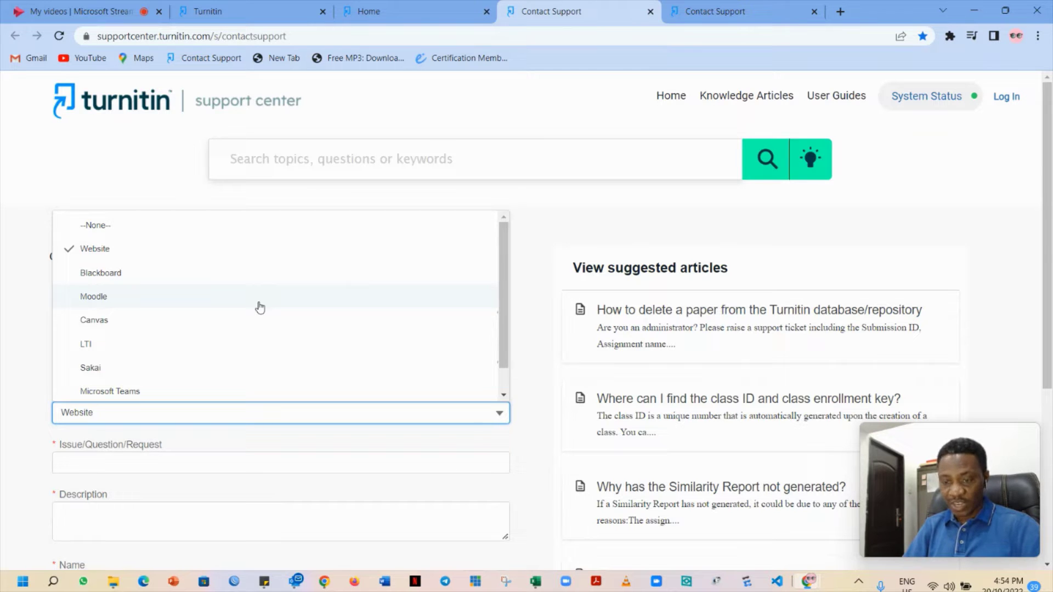
click(107, 248)
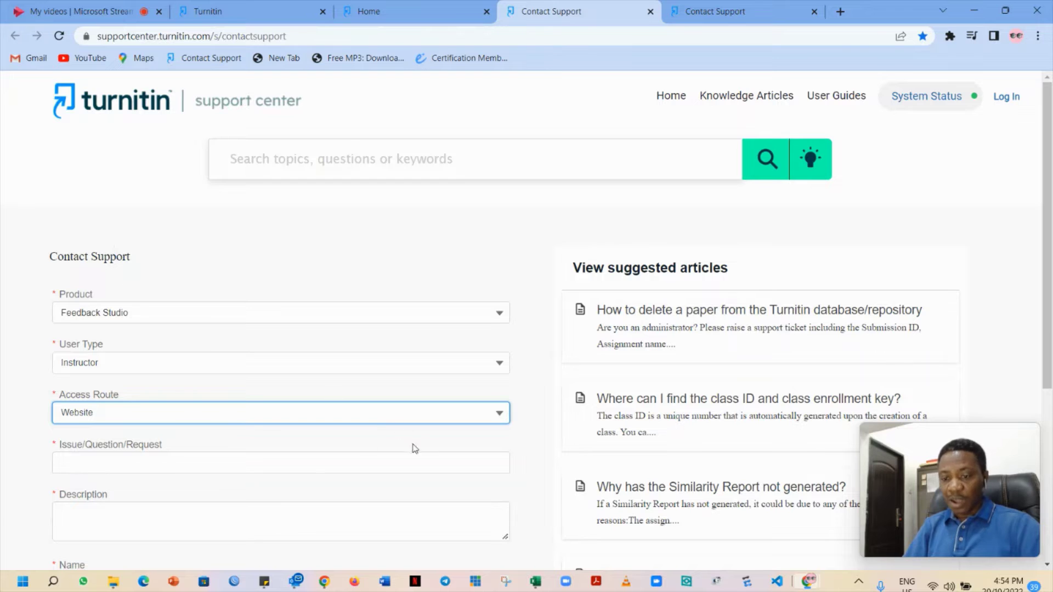
Enter 'Restore' in the Issue/Question/Request field, then move to the Description box
click(221, 464)
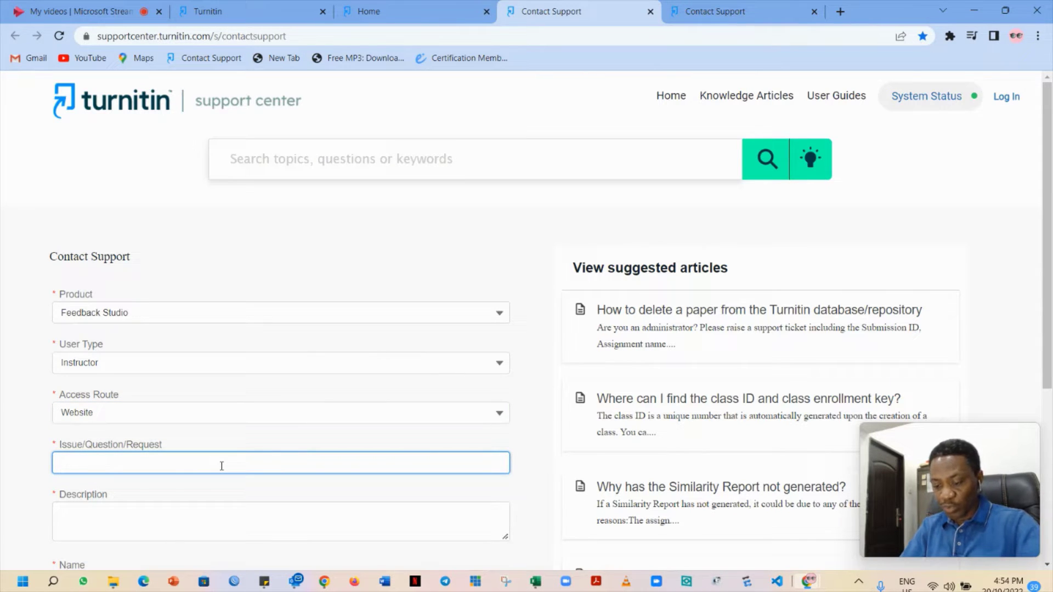
text(Restore)
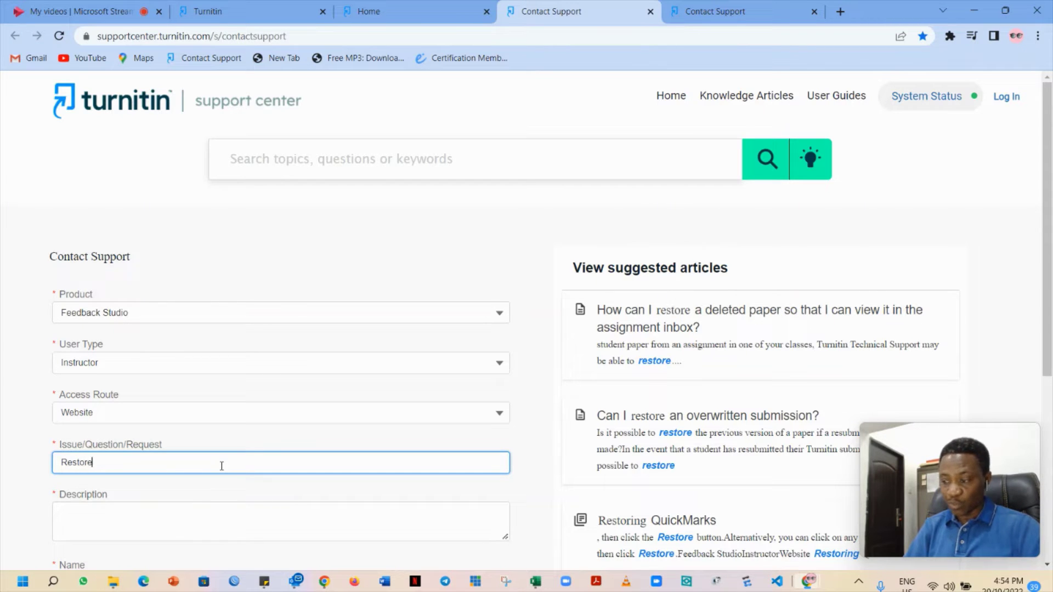
click(115, 515)
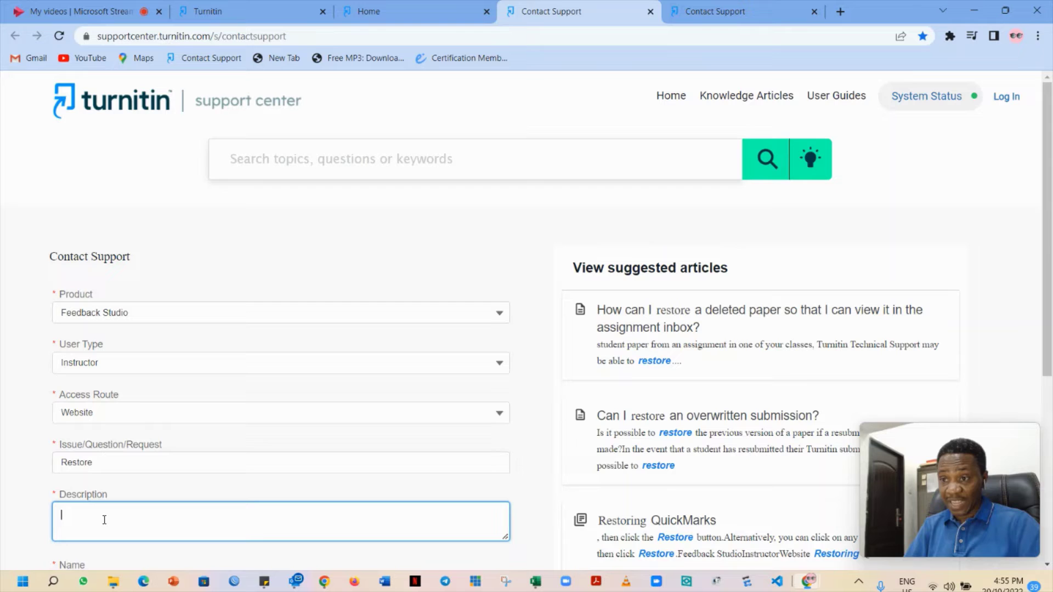
In the Turnitin tab, open the TEST class and view the Test101 assignment inbox
click(253, 15)
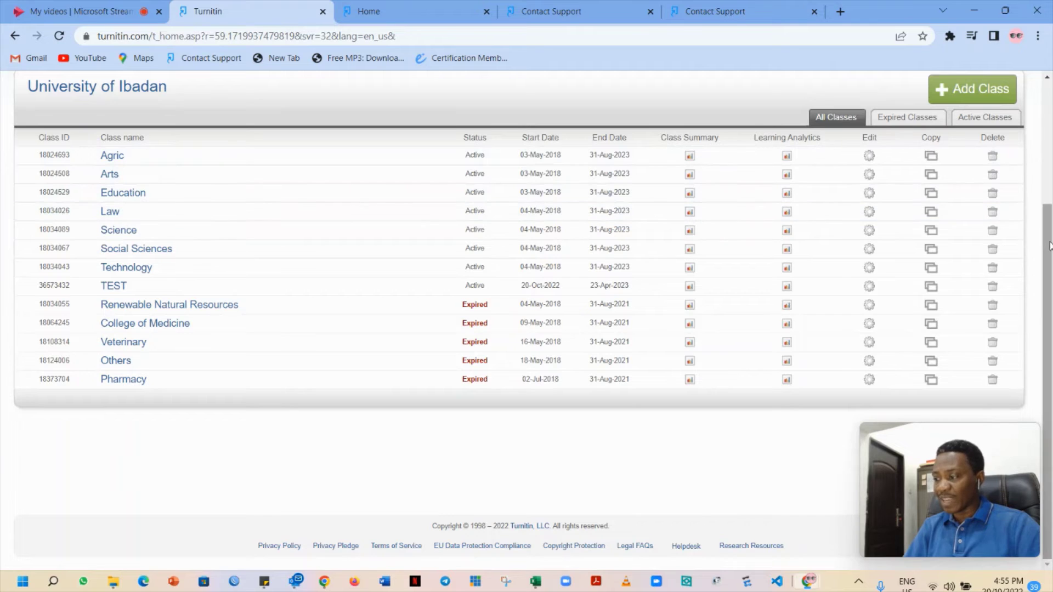
drag(1048, 244, 1044, 110)
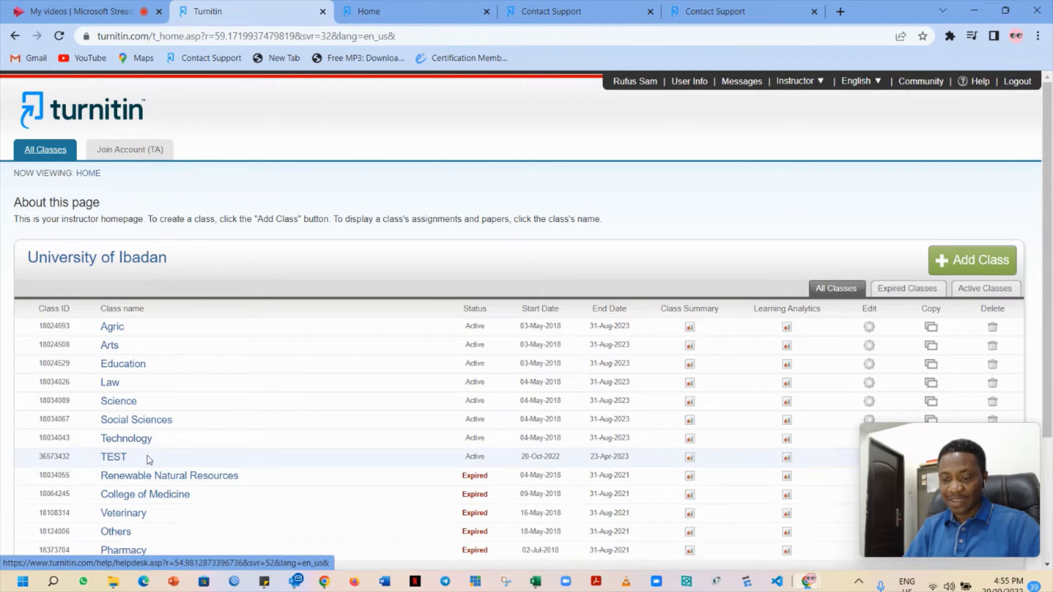
click(115, 458)
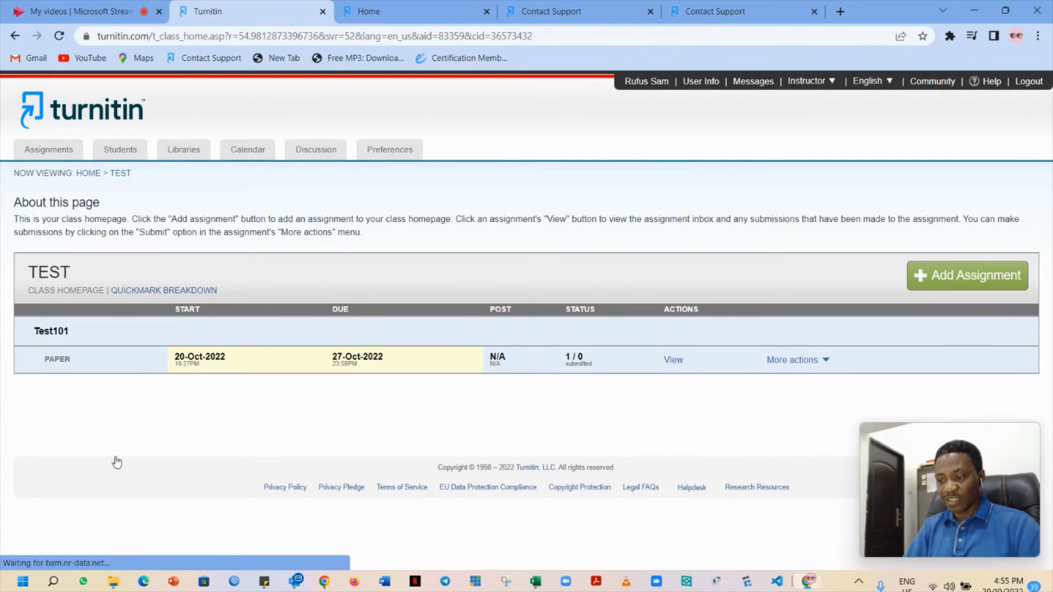
click(673, 363)
click(674, 361)
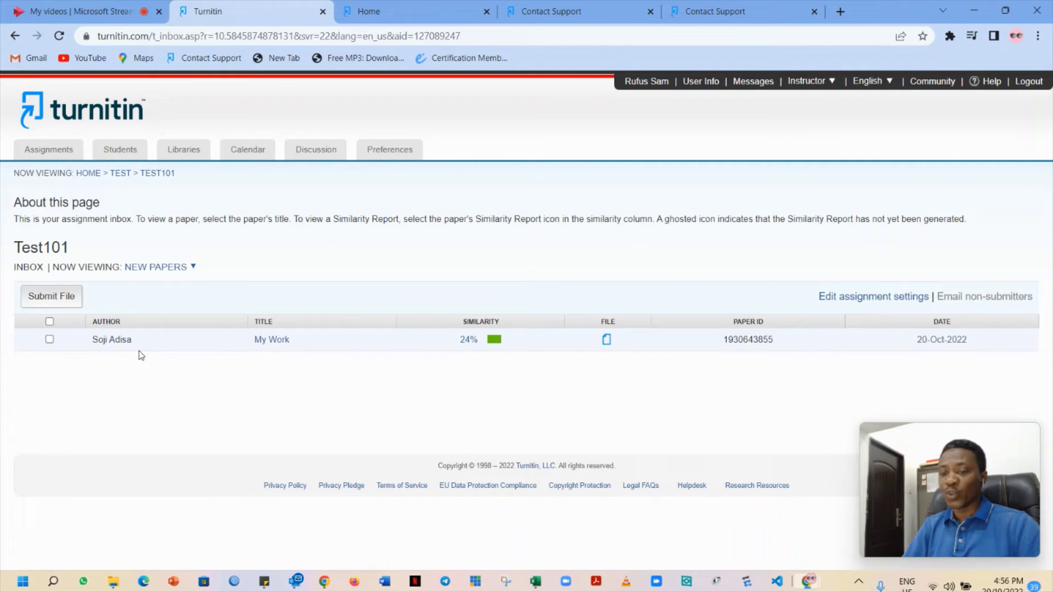
Return to the Contact Support form and enter a paper ID number in the Description
click(386, 9)
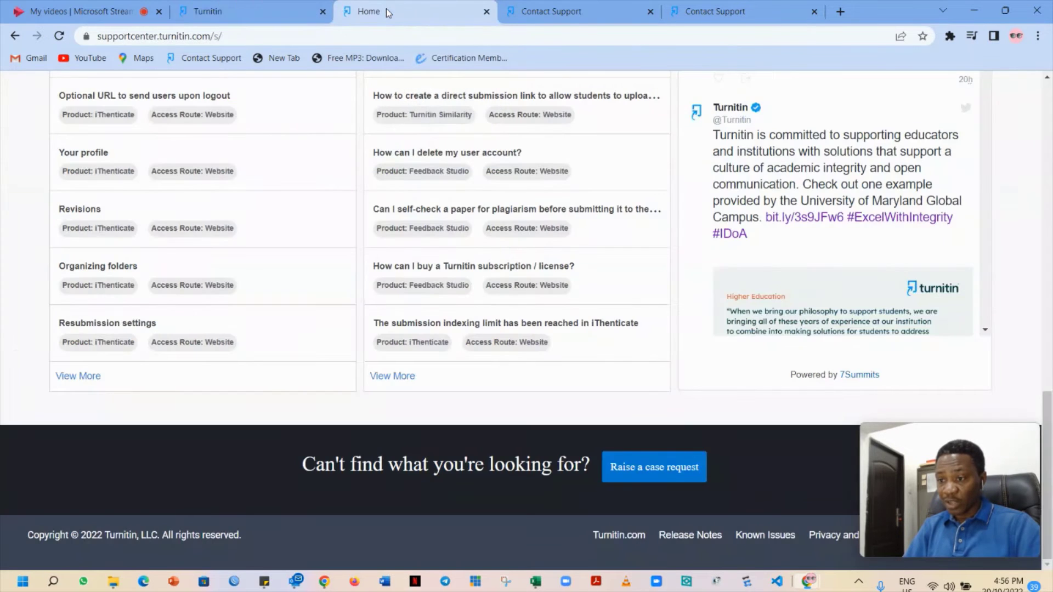
click(510, 11)
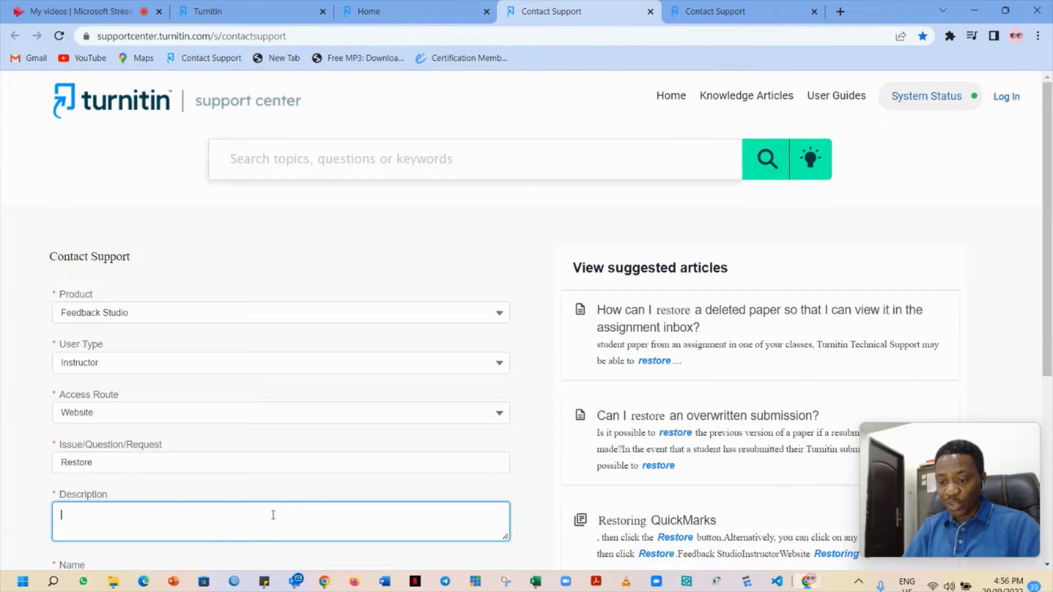
text(Res)
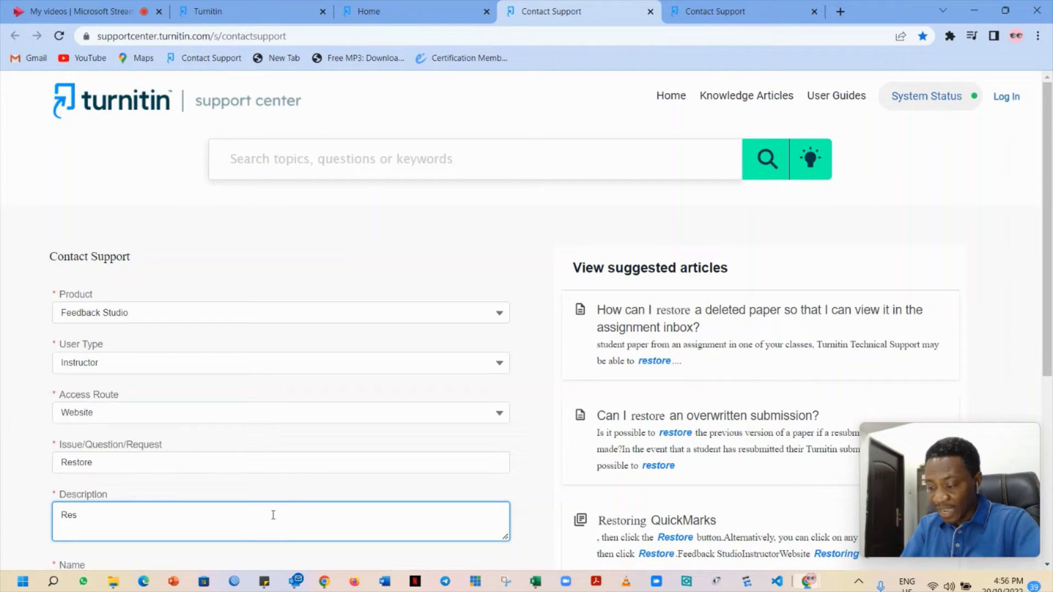
key(BackSpace)
key(BackSpace)
key(BackSpace)
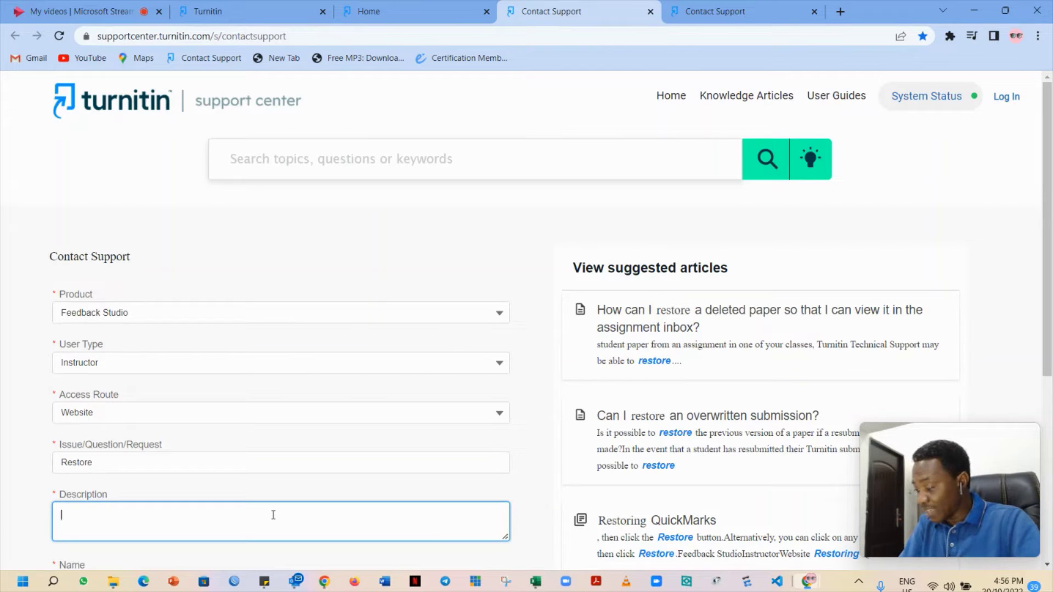
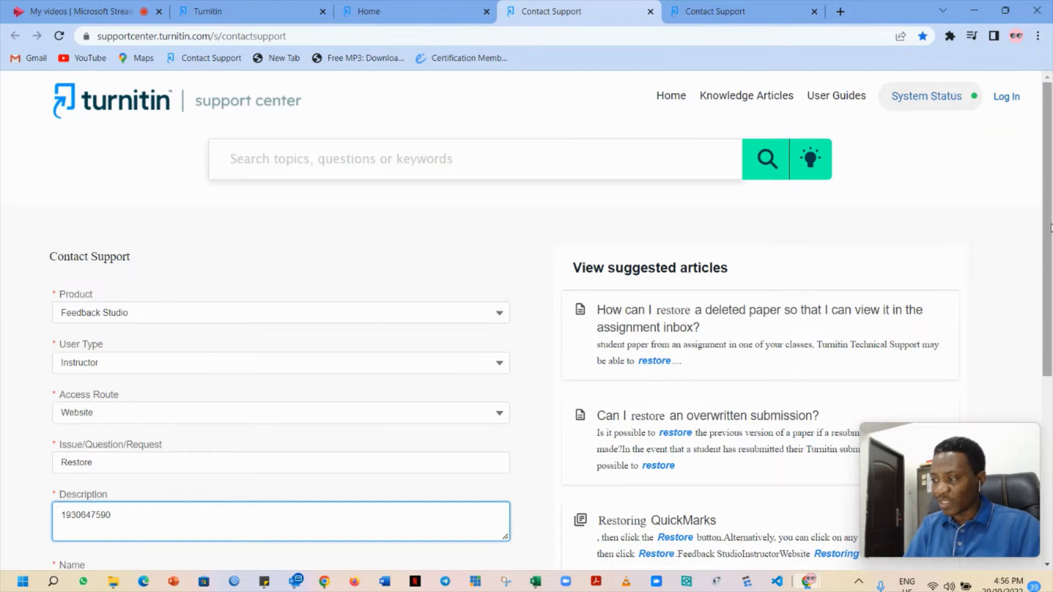
drag(1050, 228, 1051, 296)
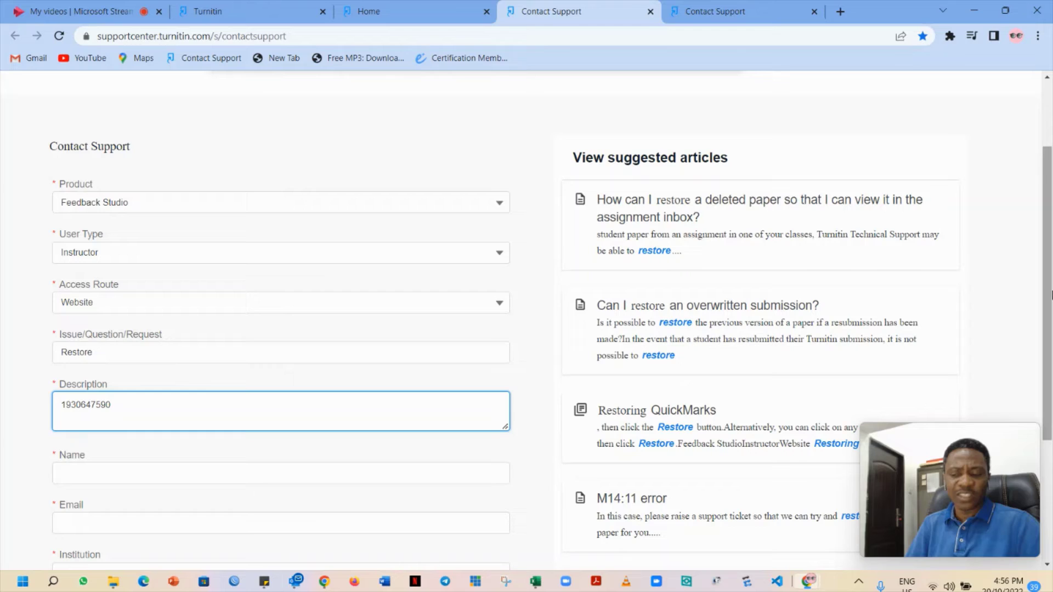
Replace the Description with 'All deleted papers from my class TEST'
key(BackSpace)
key(BackSpace)
key(BackSpace)
key(BackSpace)
key(BackSpace)
key(BackSpace)
key(BackSpace)
key(BackSpace)
key(BackSpace)
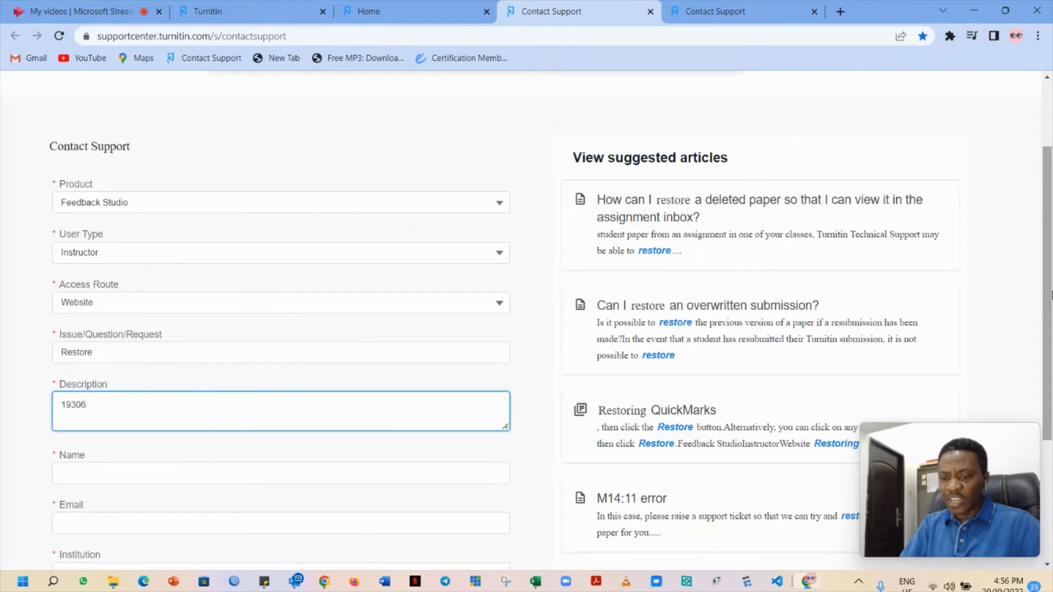
key(BackSpace)
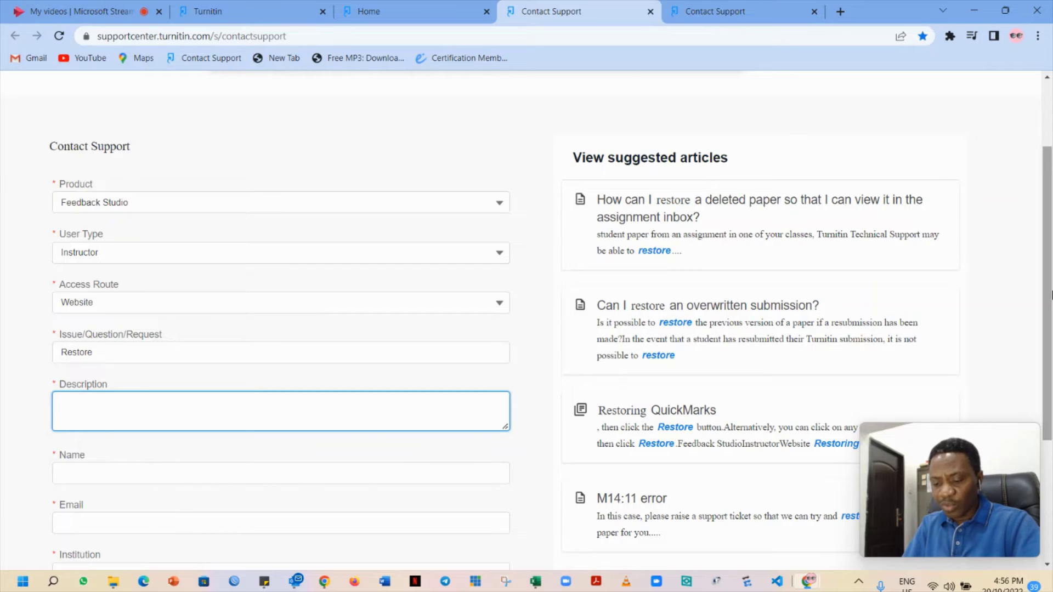
text(All )
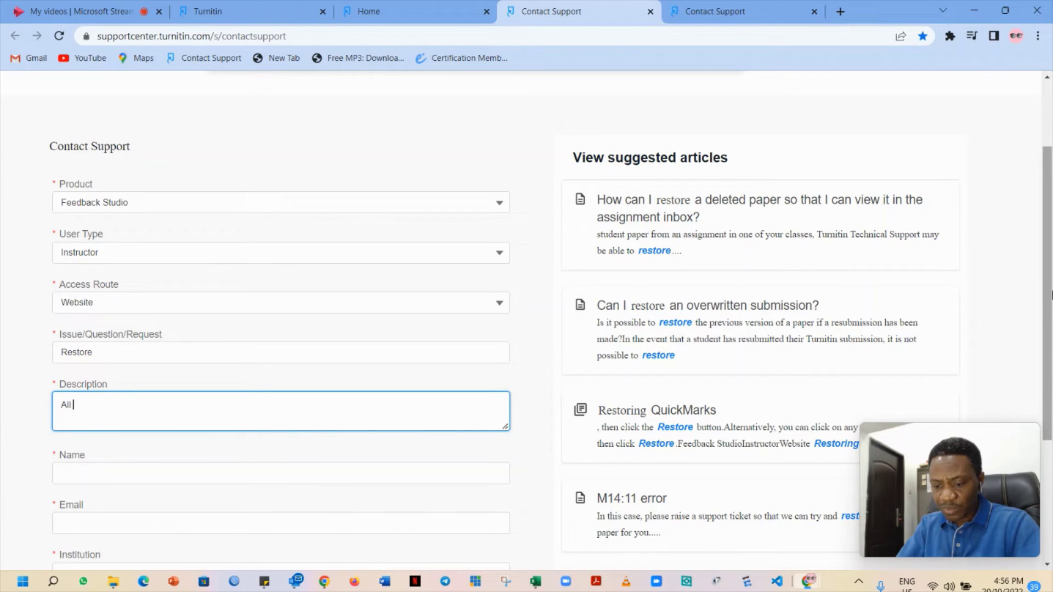
text(de)
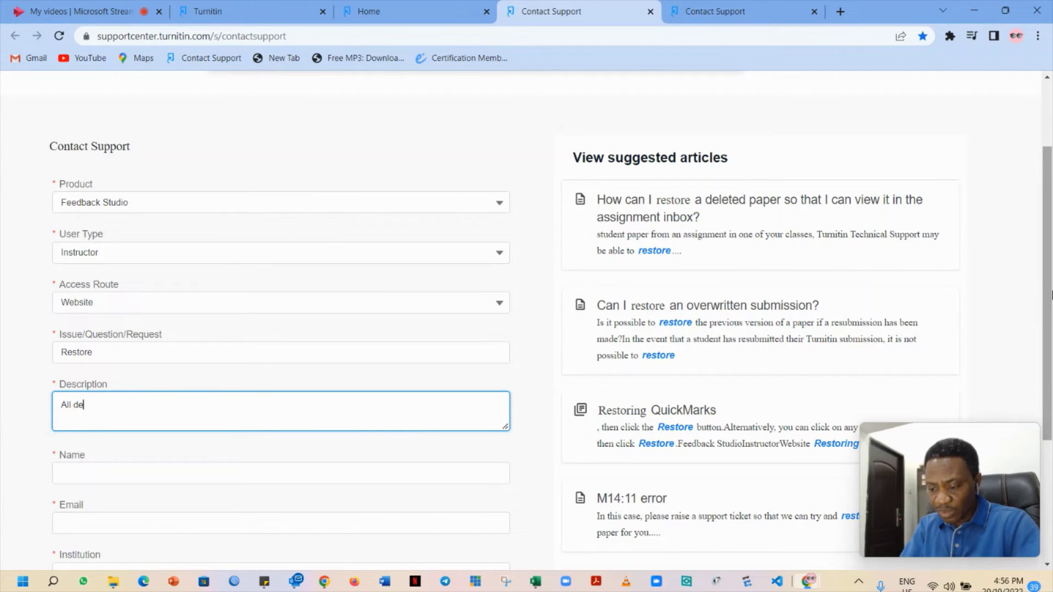
text(leted pa)
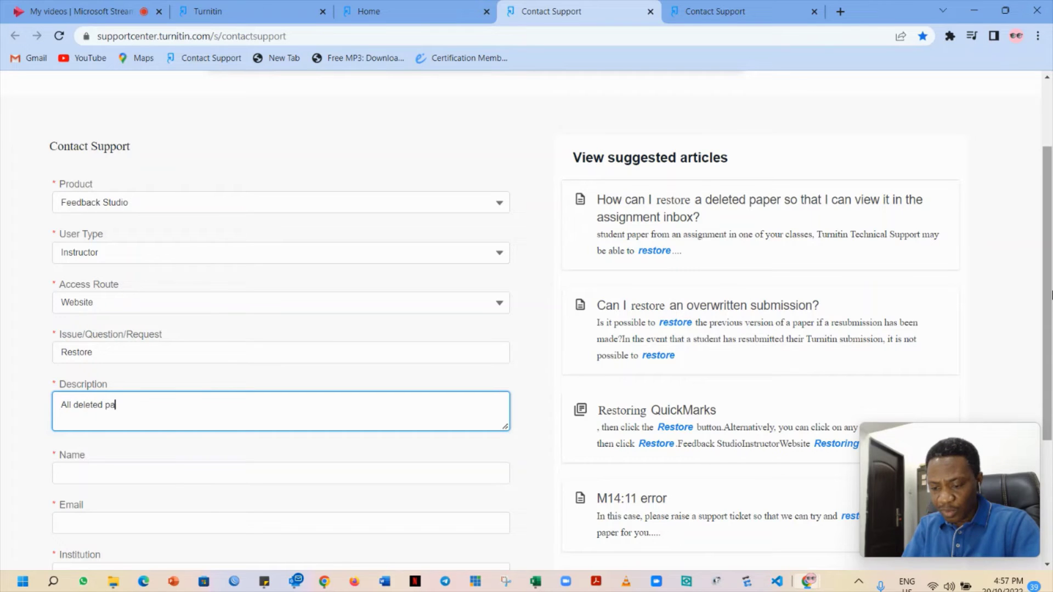
text(perrs)
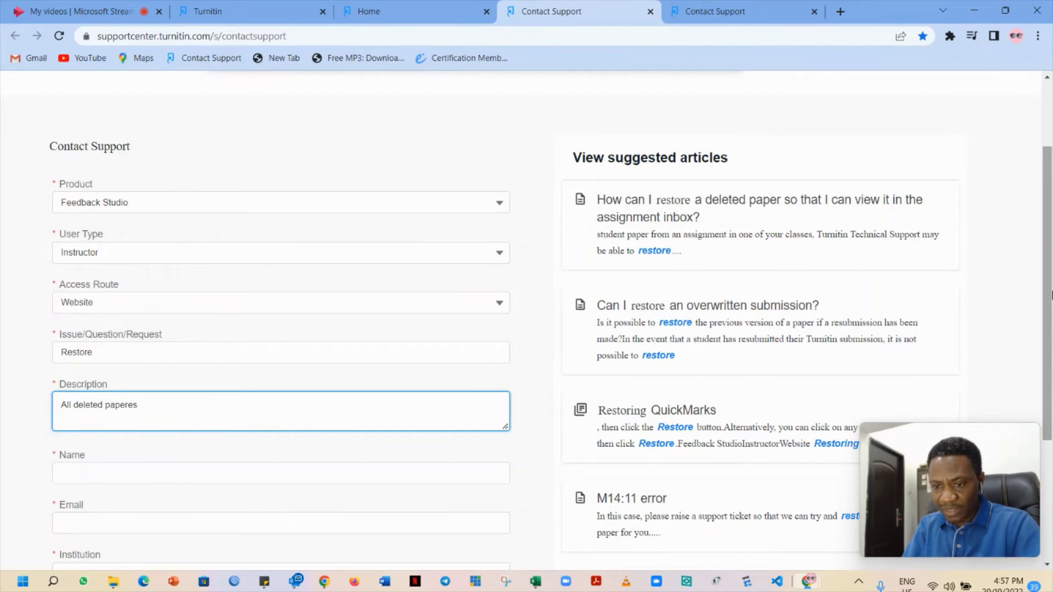
key(BackSpace)
key(BackSpace)
key(BackSpace)
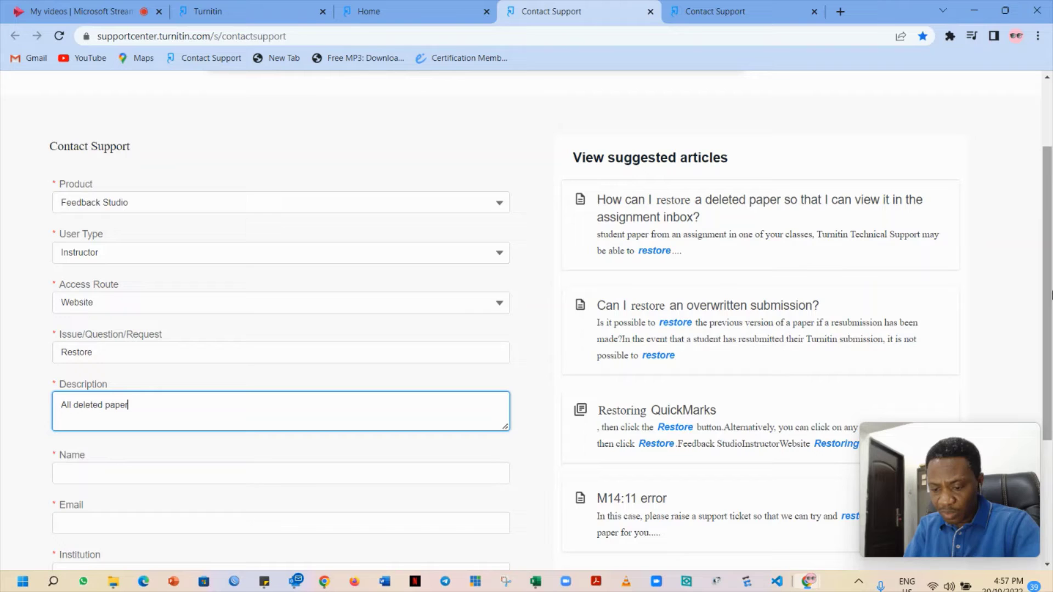
text(rs from)
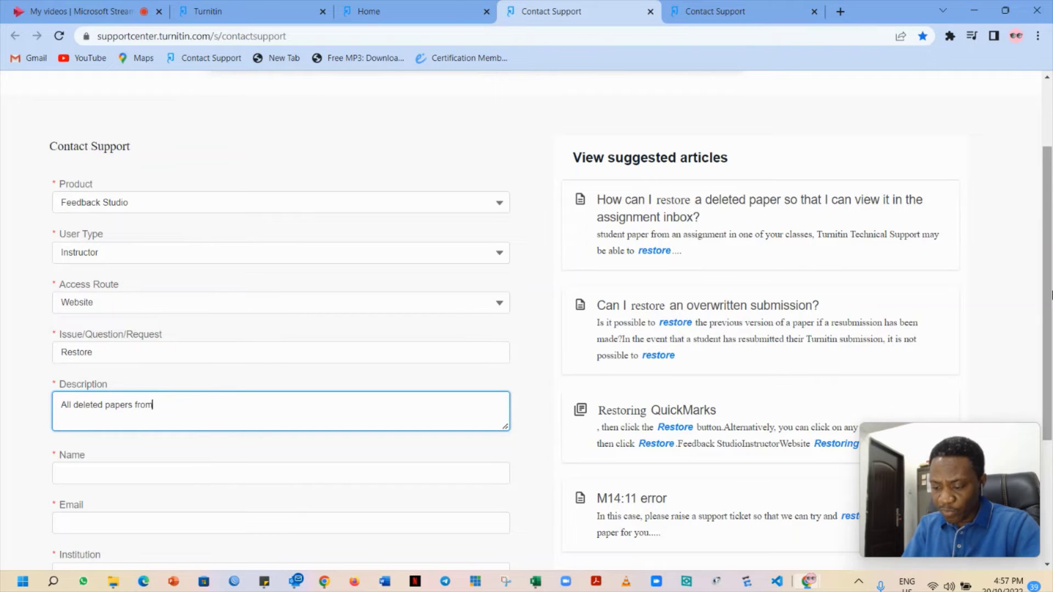
text( my class)
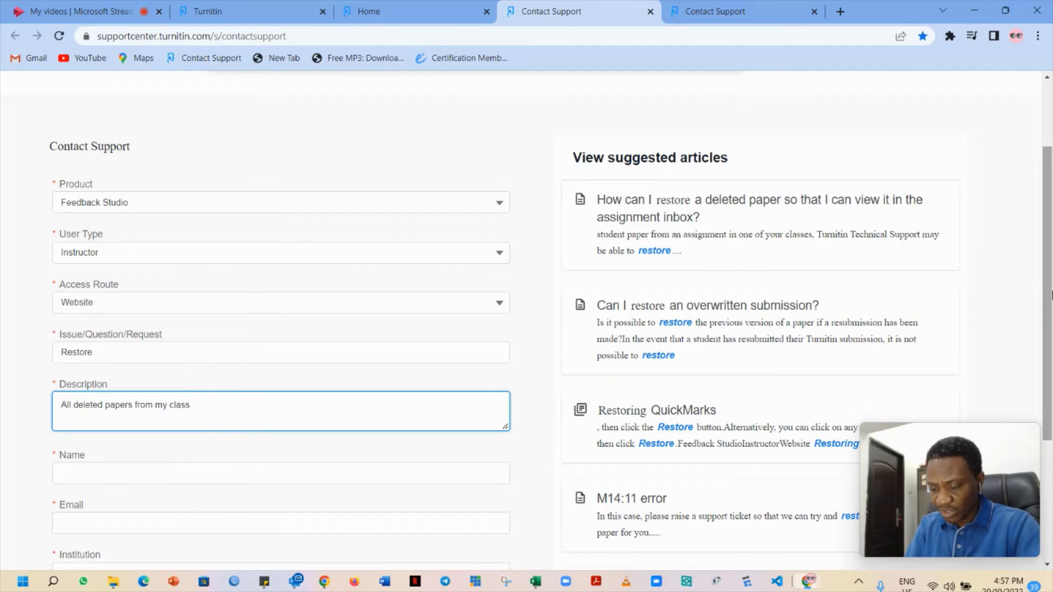
text( TEST)
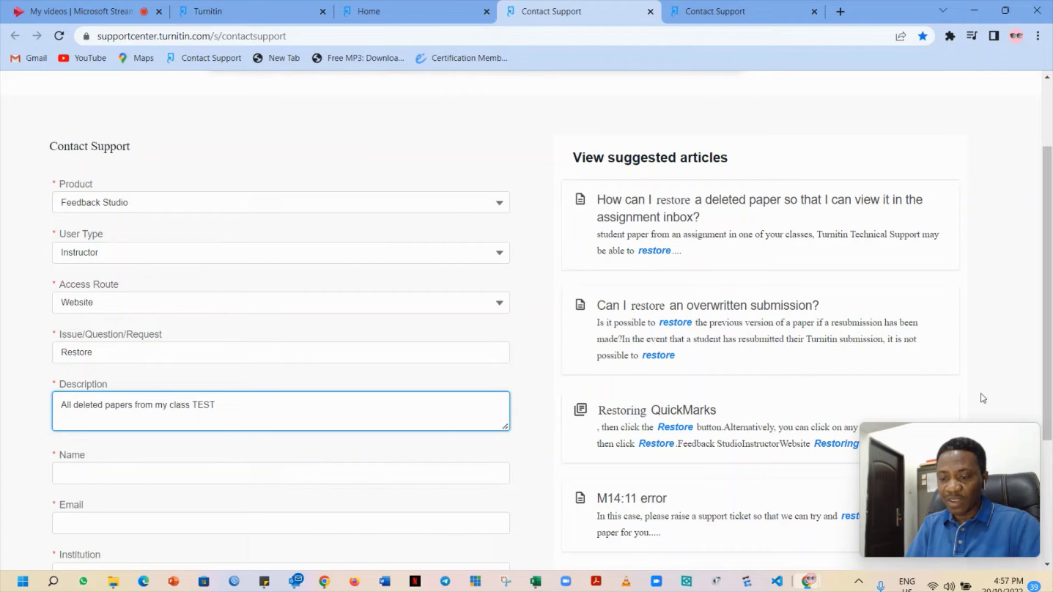
Fill in the requester's name and e-mail address on the support form
click(418, 469)
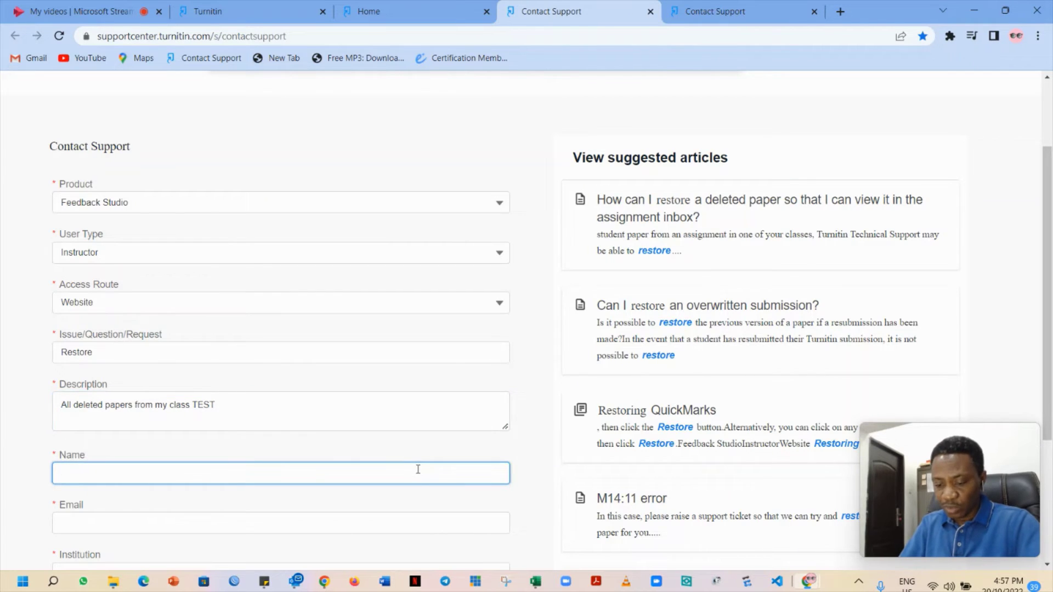
text(Soj)
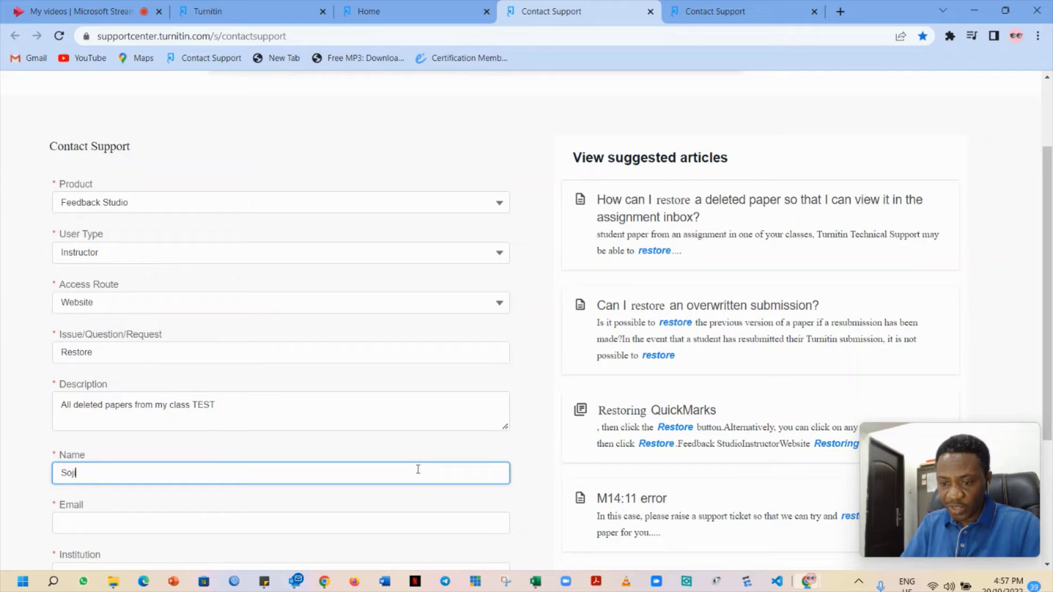
text(i)
click(266, 523)
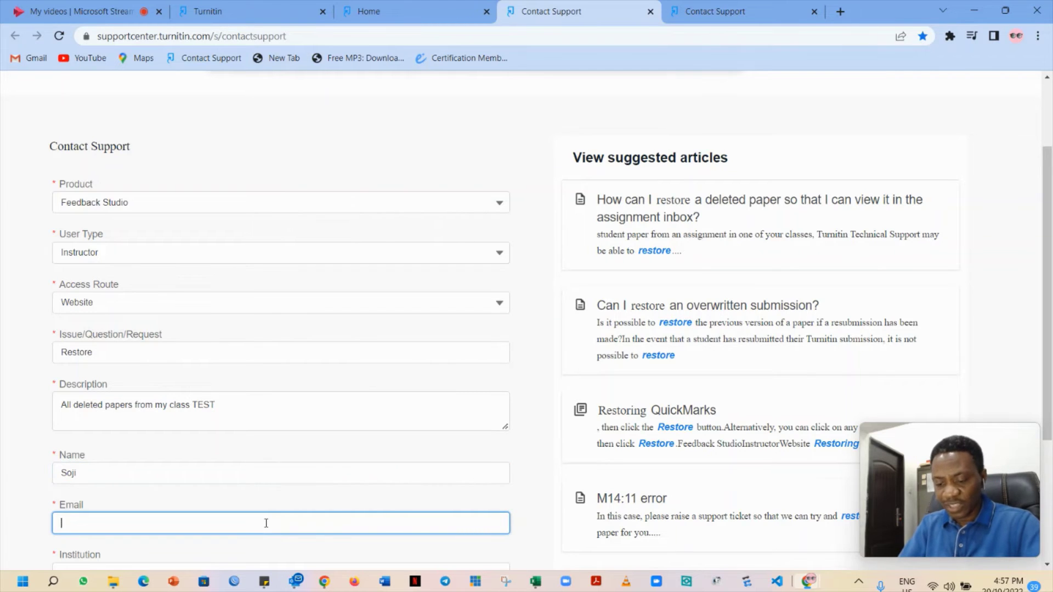
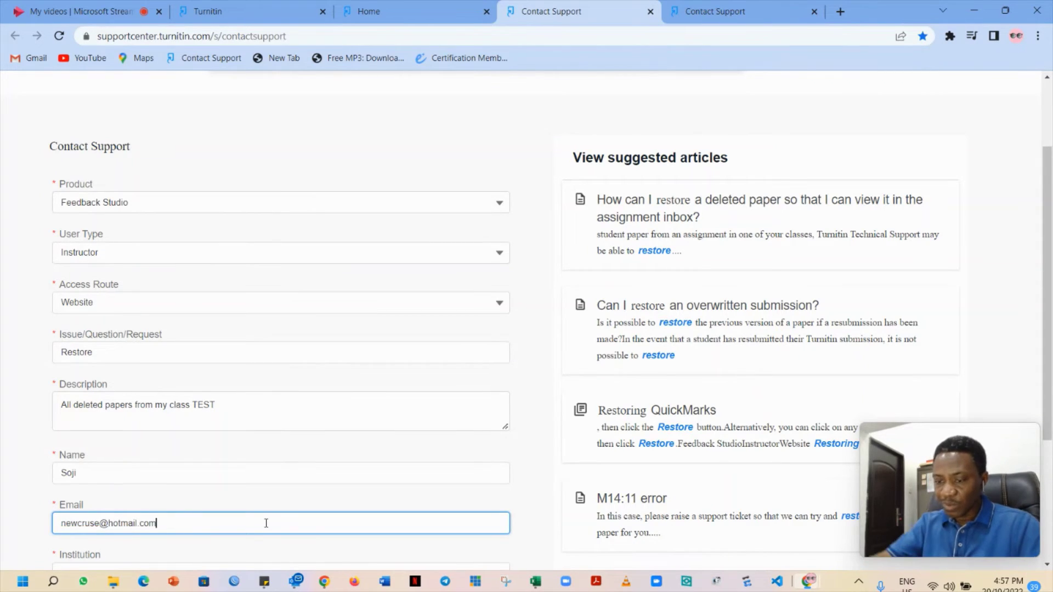
Enter 'University of Ibadan' as the Institution
scroll(266, 523, down, 3)
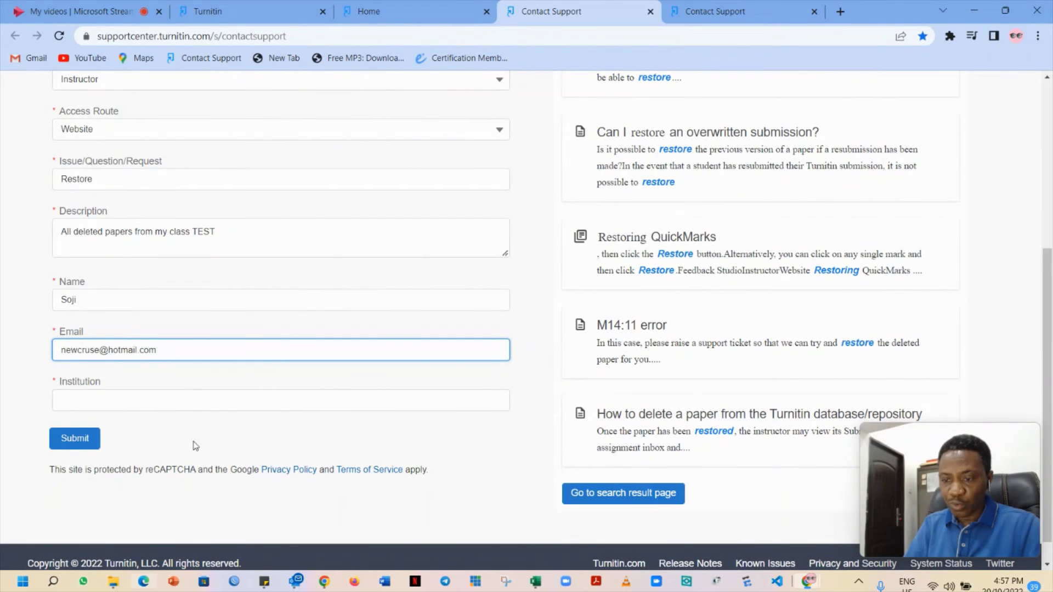
click(205, 404)
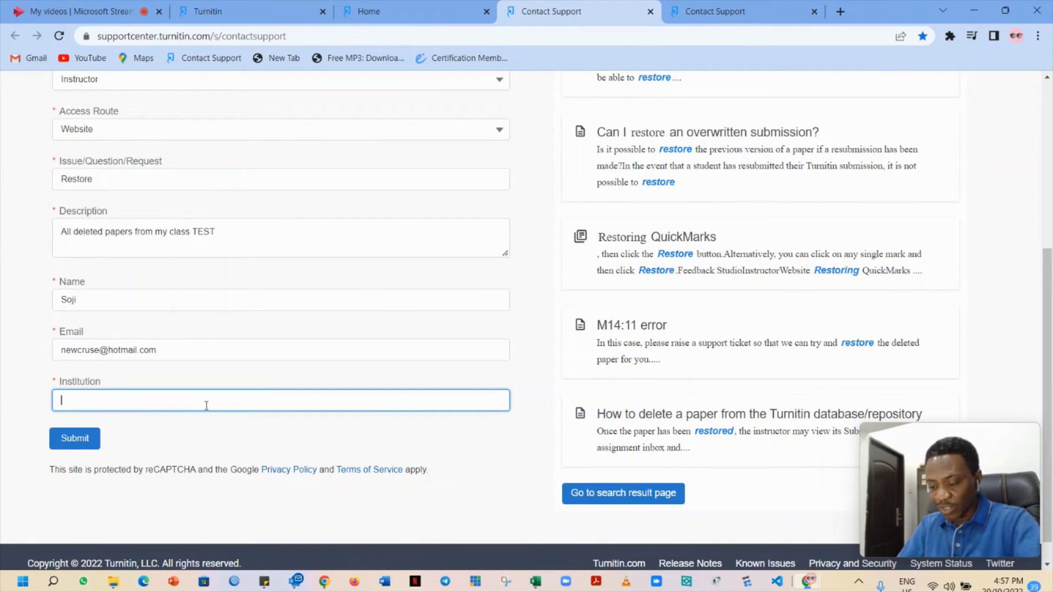
text(Univers)
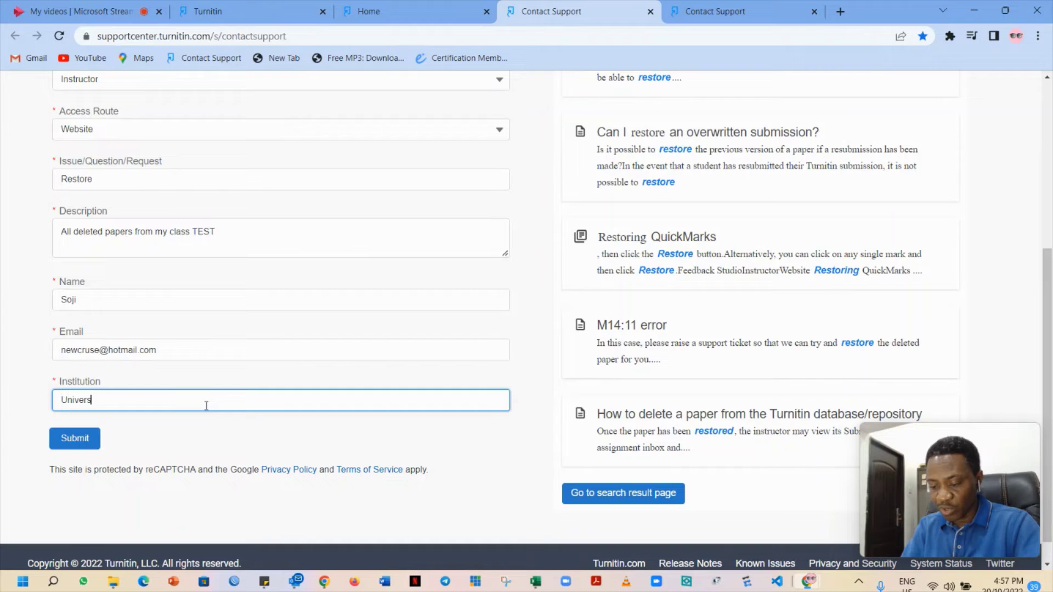
text(ity of )
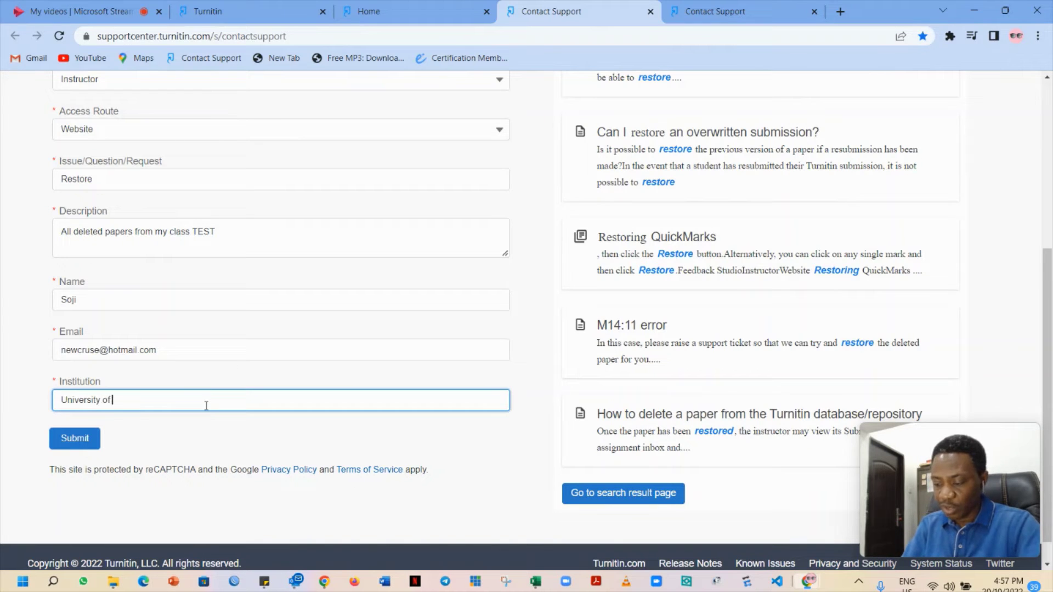
text(Ibadan)
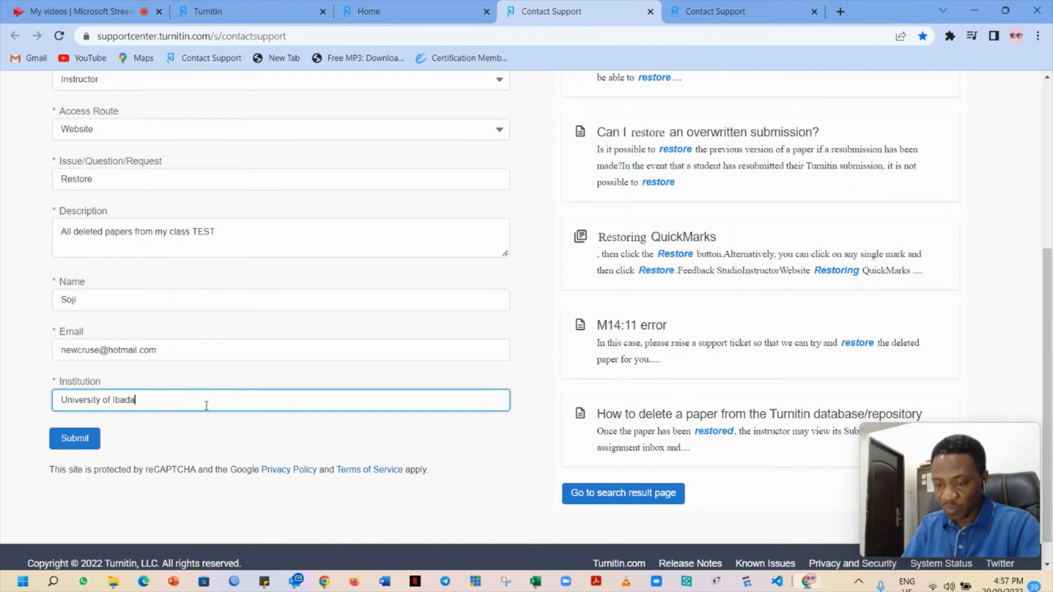
Submit the restore request to Turnitin support
click(70, 443)
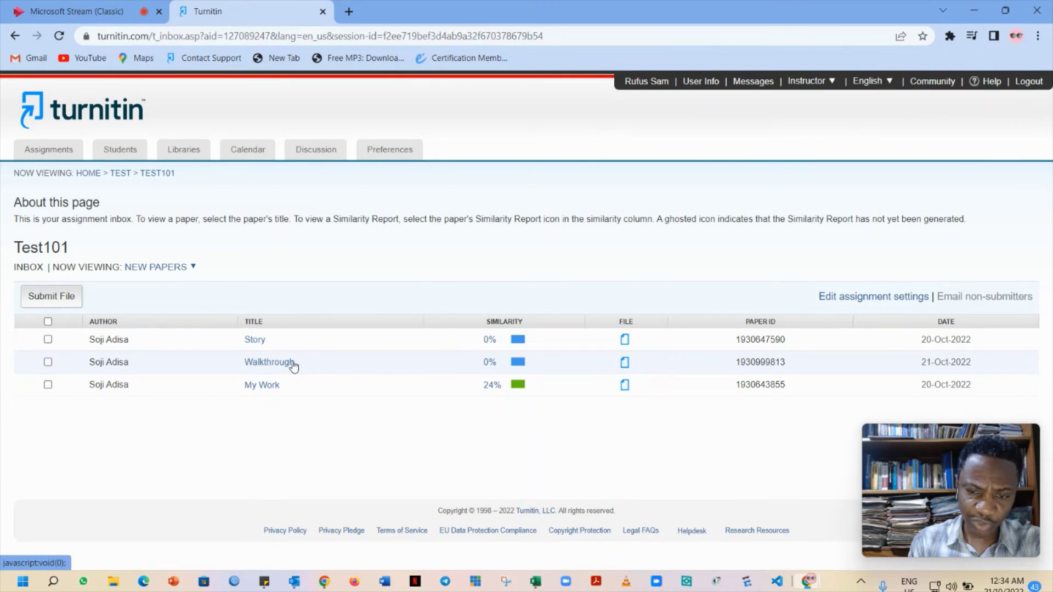
Tick the Walkthrough paper and show its Delete options
click(48, 362)
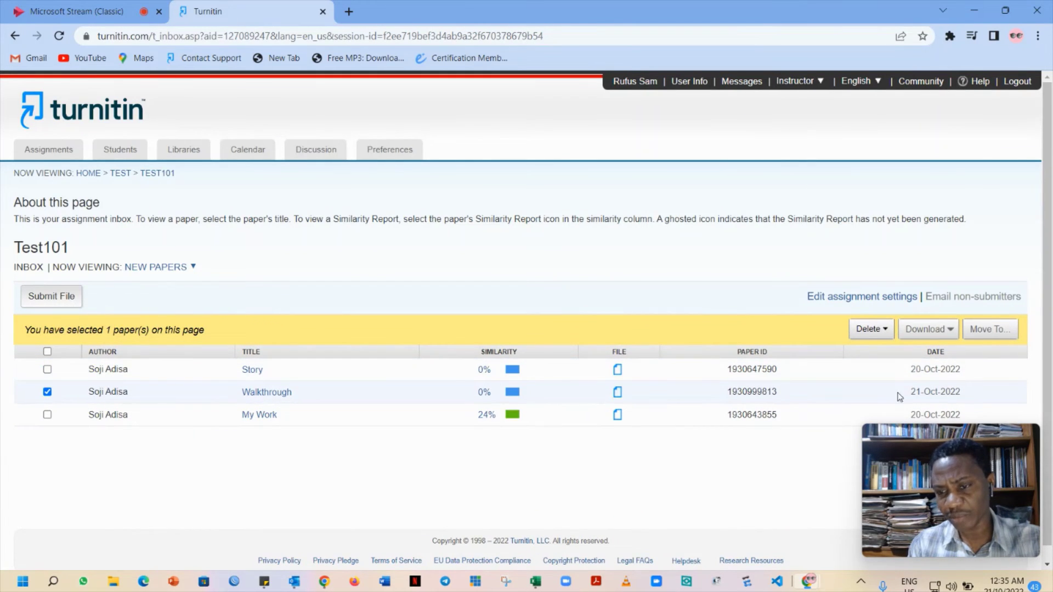
click(886, 331)
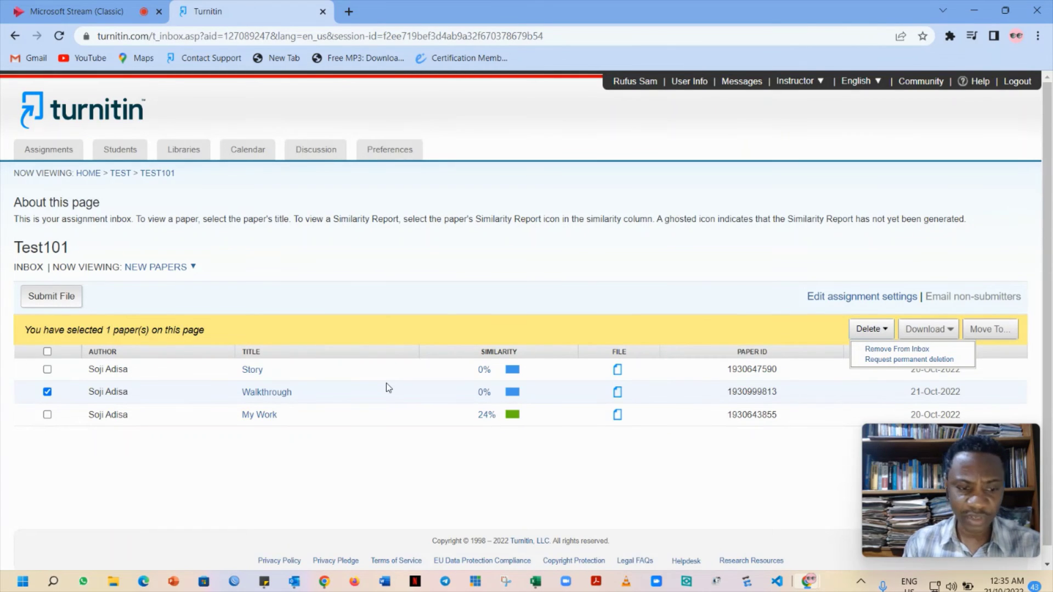
Request permanent deletion of Walkthrough with reason Remove personal data, confirming with DELETE
click(900, 360)
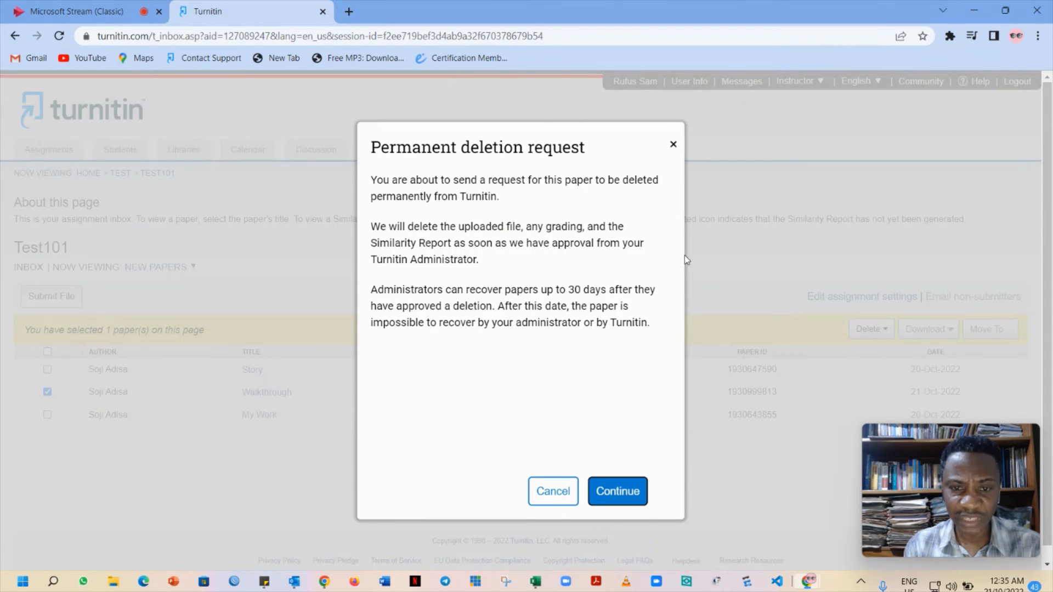
click(627, 493)
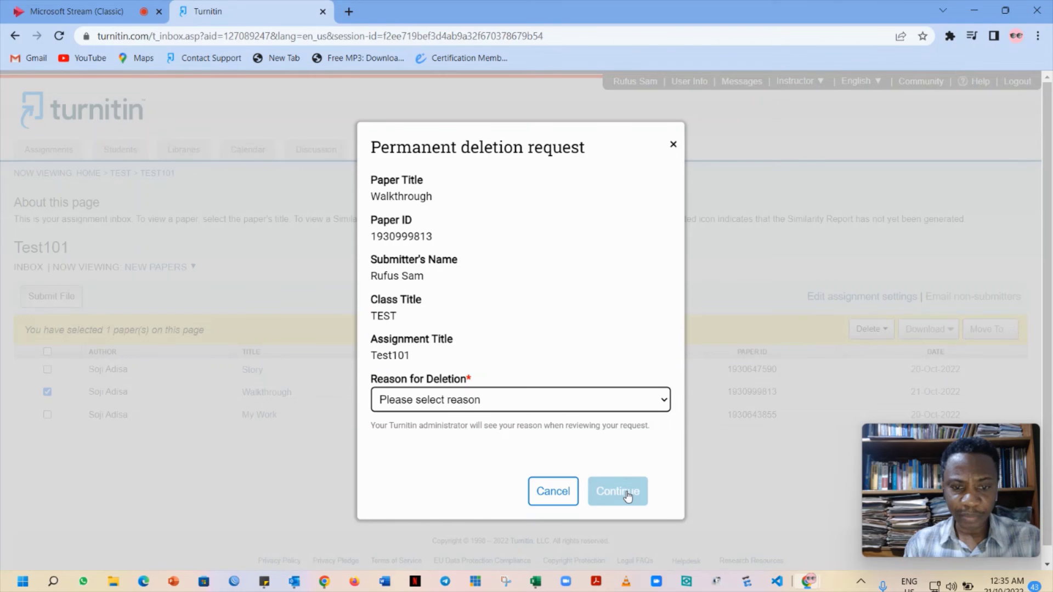
click(665, 401)
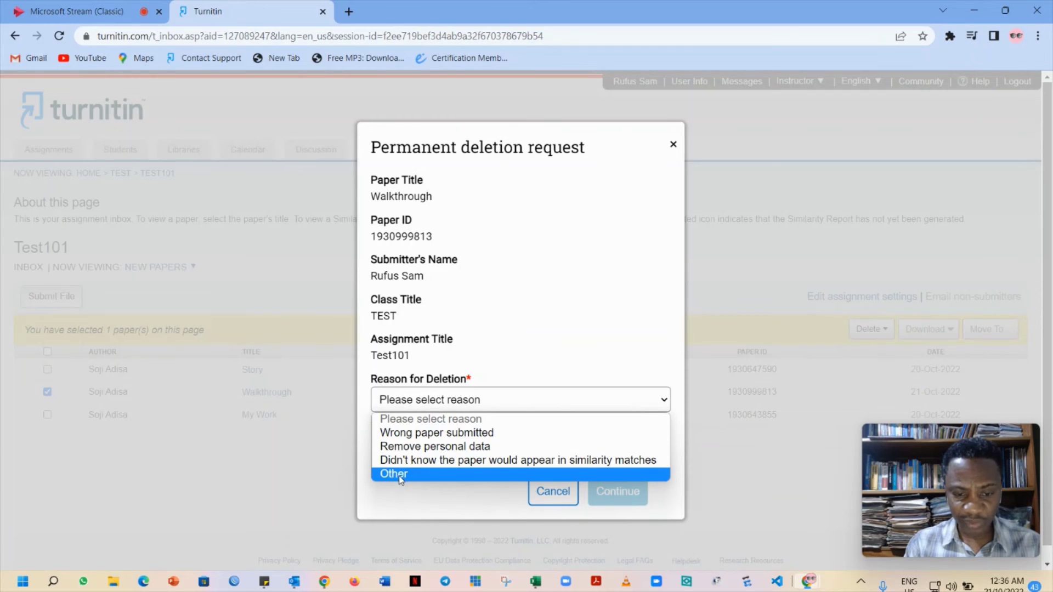
click(473, 447)
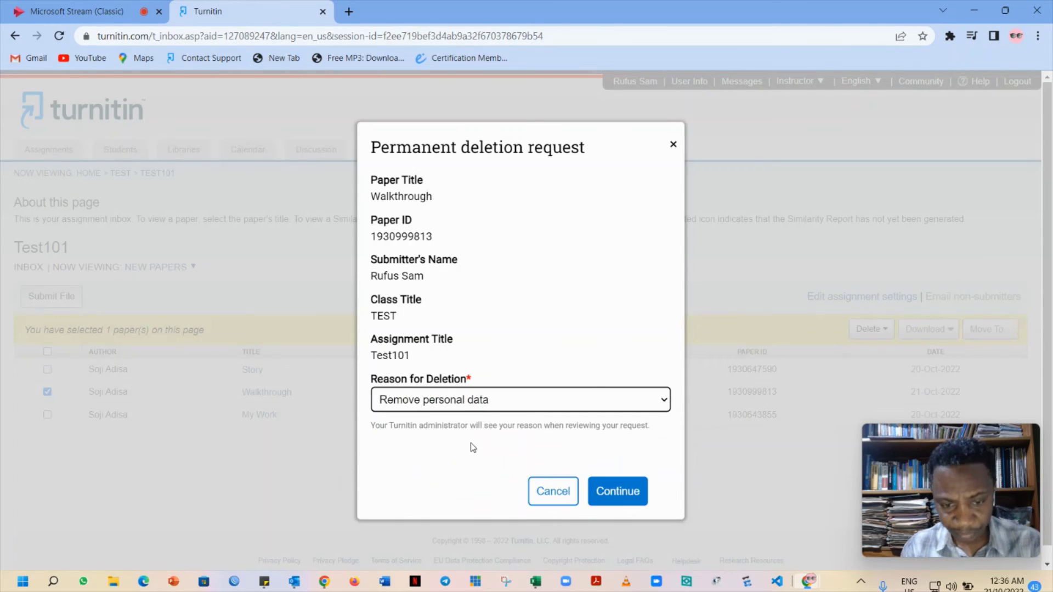
click(617, 491)
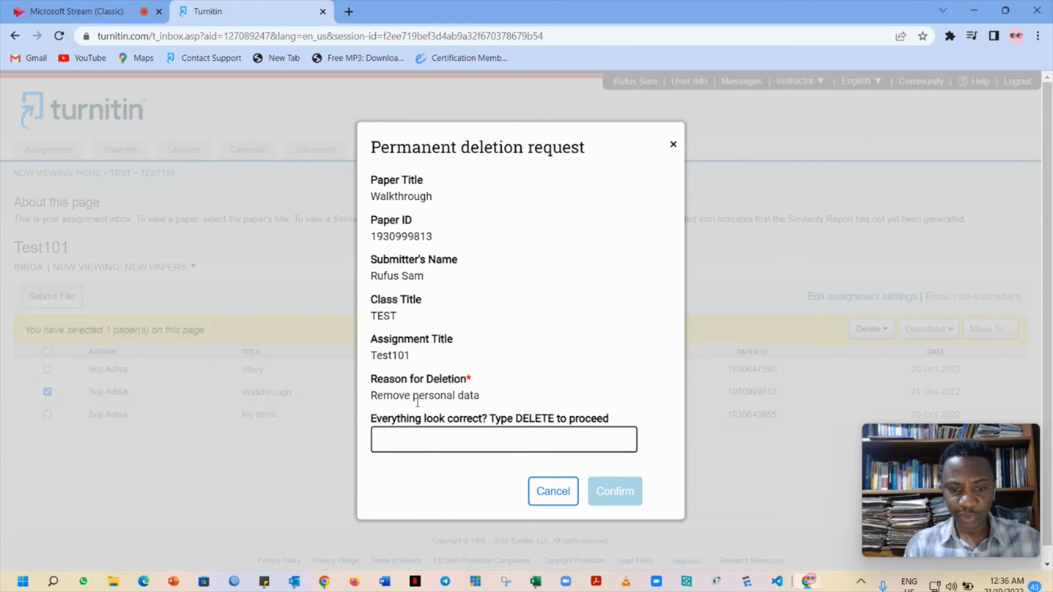
click(427, 442)
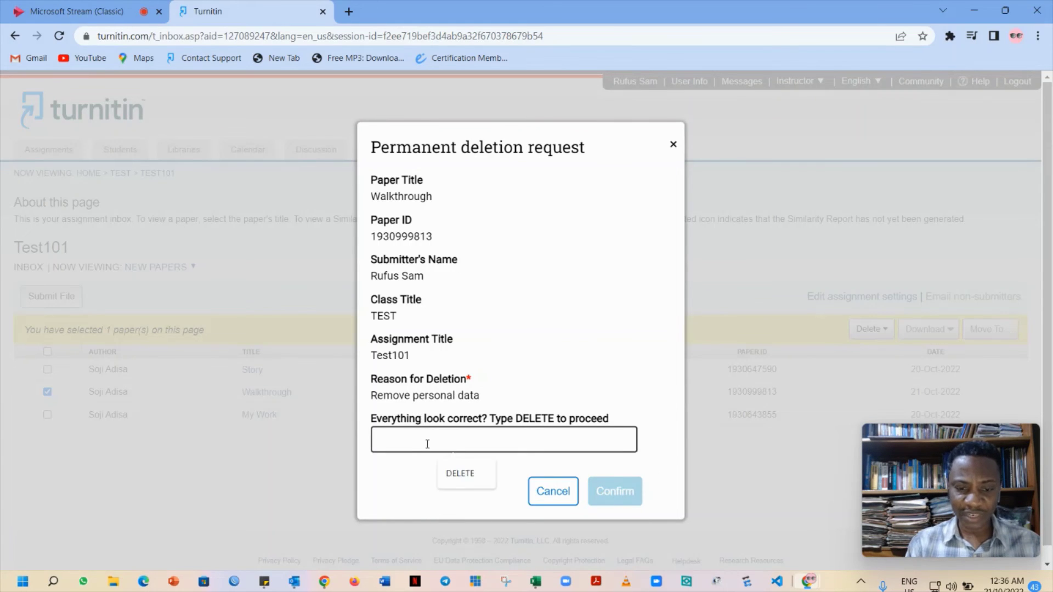
click(458, 473)
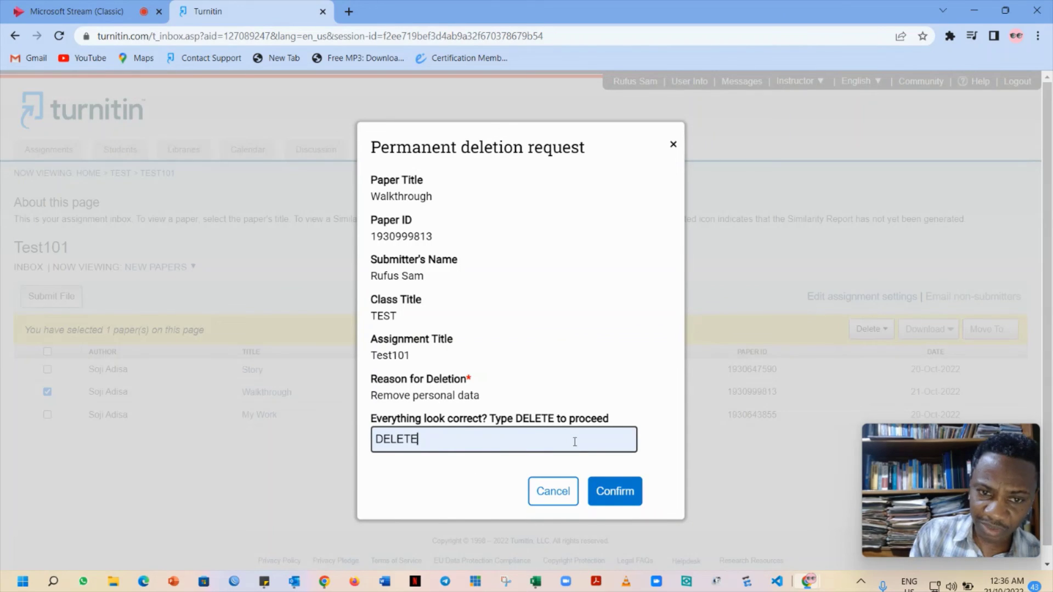
click(623, 493)
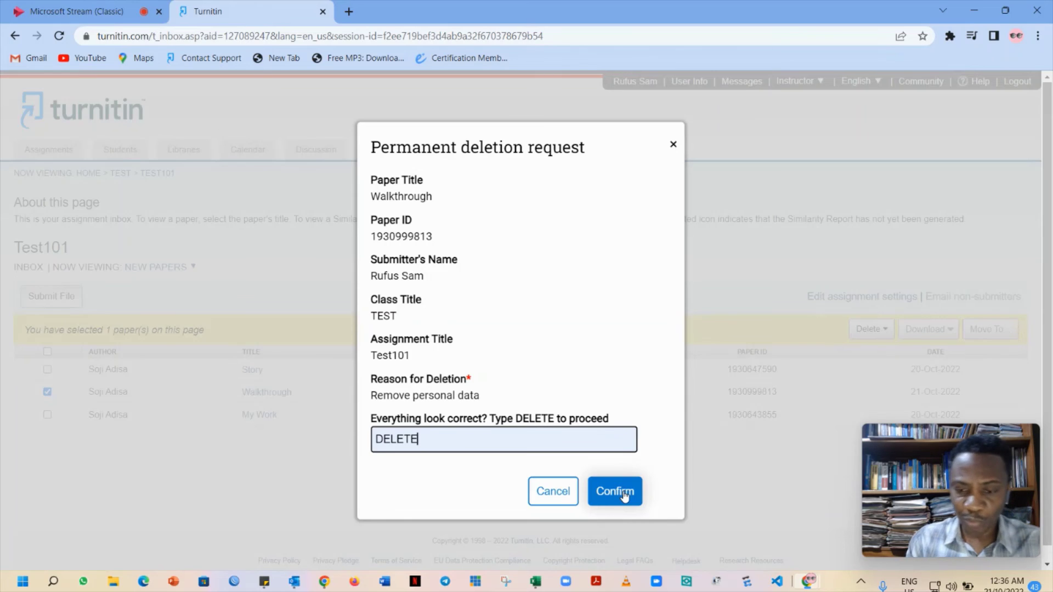